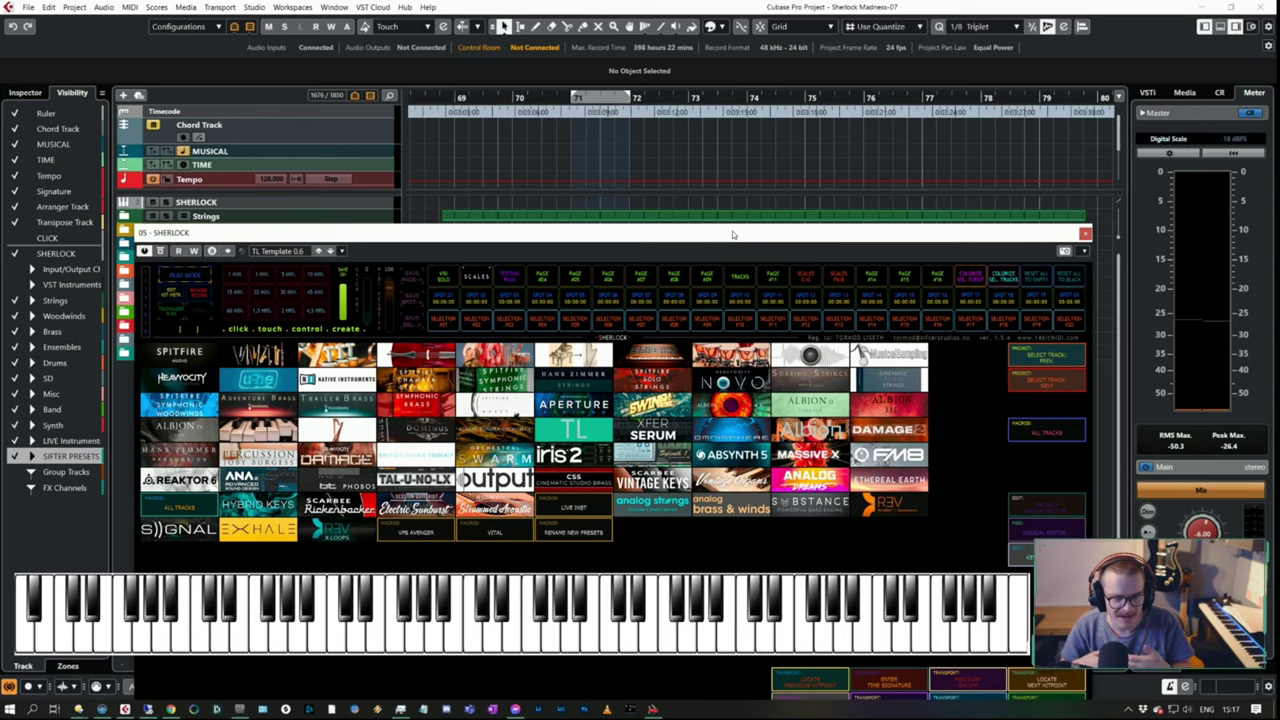
Move the SHERLOCK window down, then expand and re-collapse the SIFTER PRESETS folder track
{"action": "left_click_drag", "start_coordinate": [732, 234], "coordinate": [717, 406]}
{"action": "left_click", "coordinate": [124, 354]}
{"action": "left_click", "coordinate": [124, 354]}
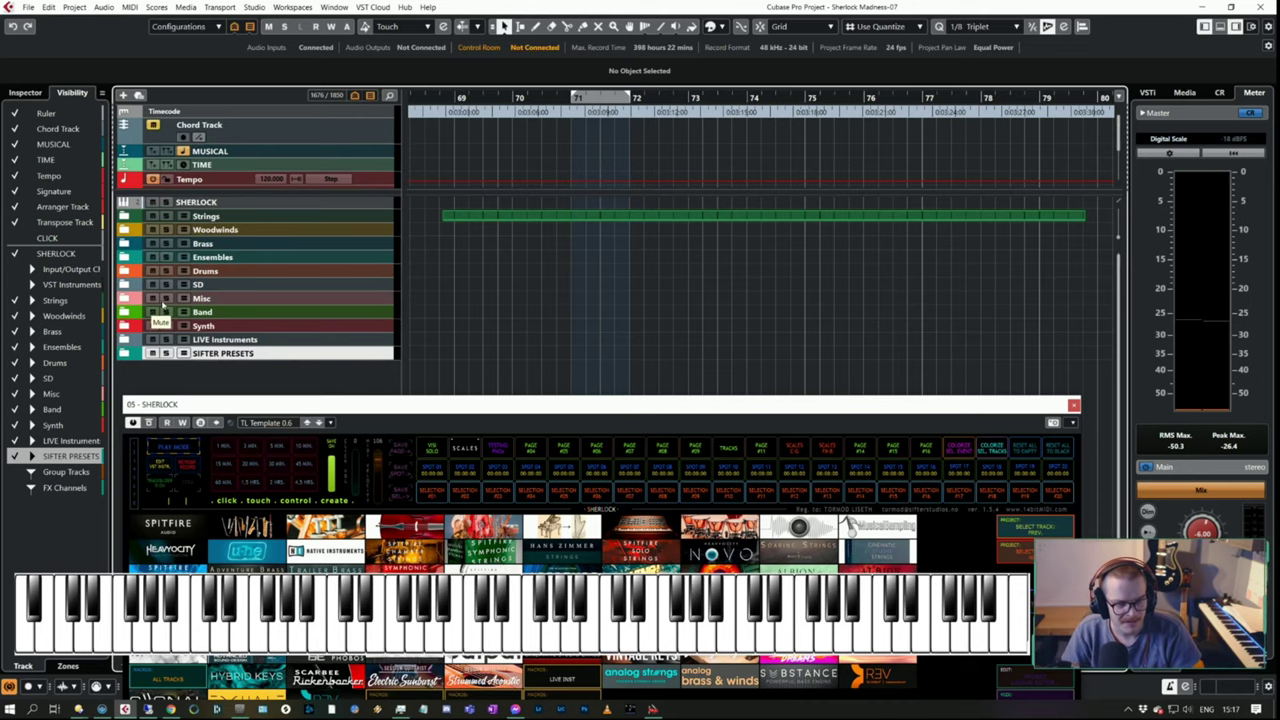
Use SHERLOCK's Exhale tile to show Exhale 1 to 3 in the Synth folder, then reposition the window
{"action": "double_click", "coordinate": [300, 406]}
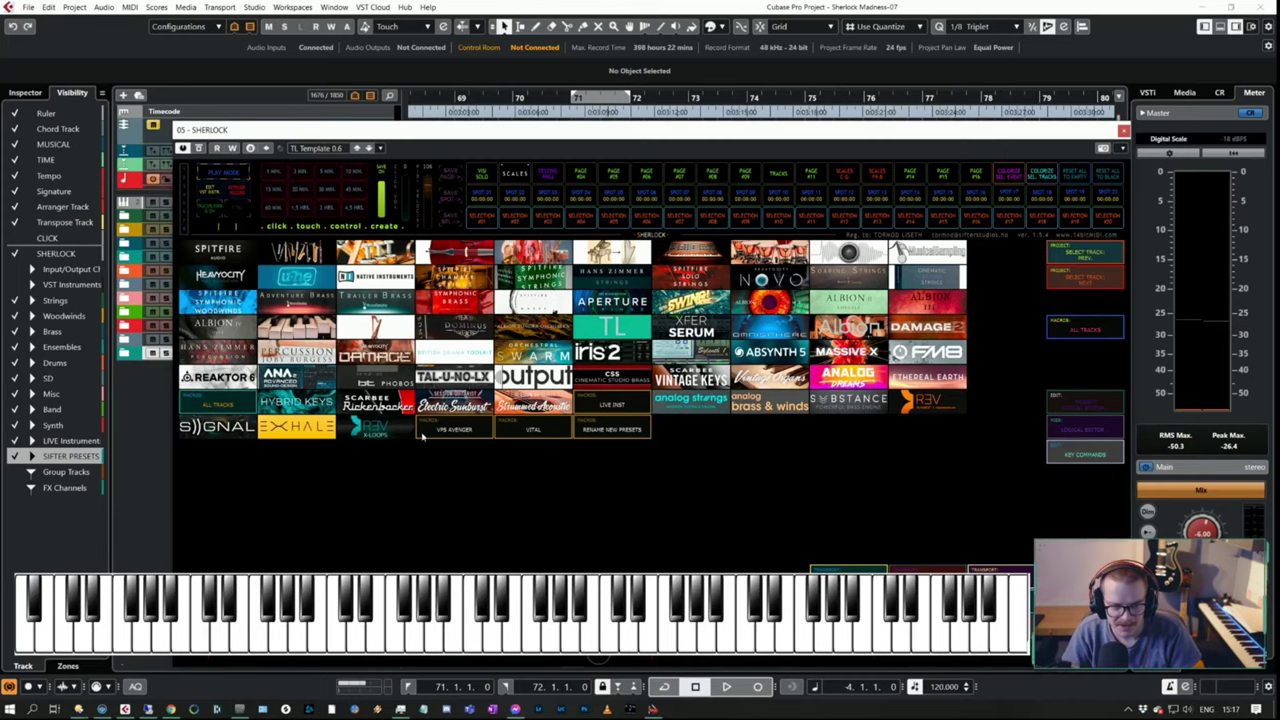
{"action": "left_click", "coordinate": [304, 430]}
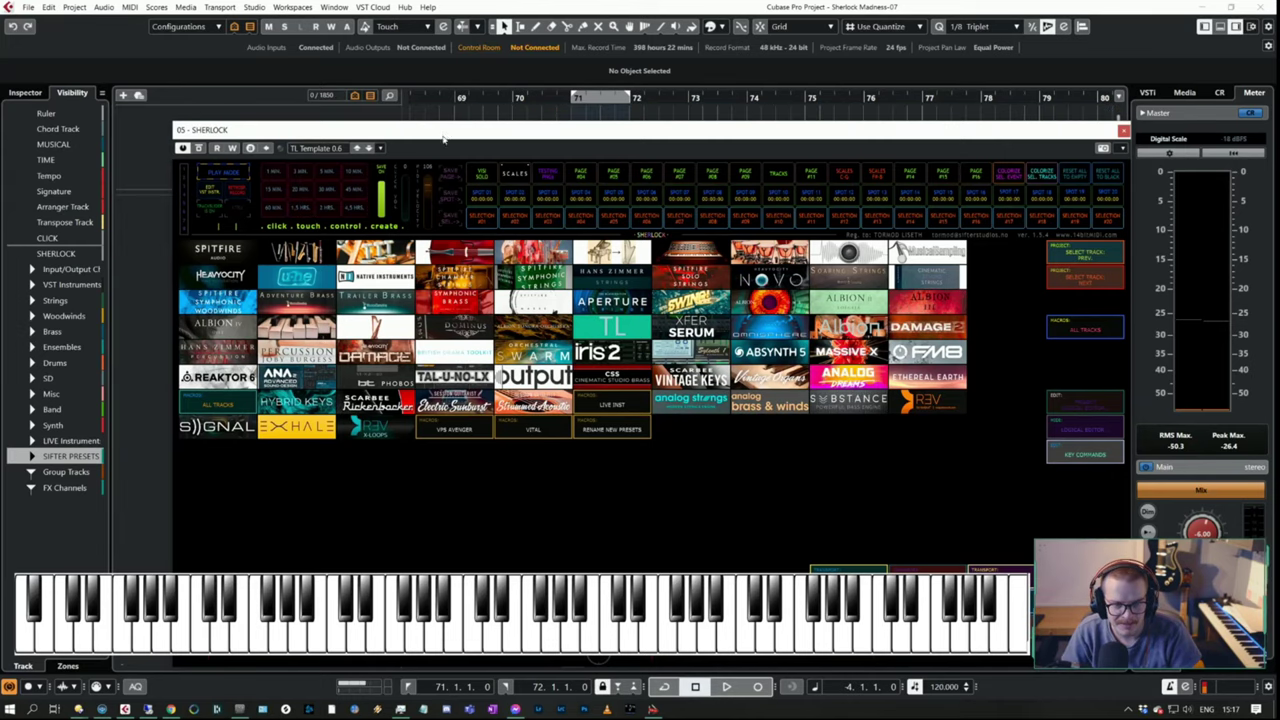
{"action": "double_click", "coordinate": [459, 133]}
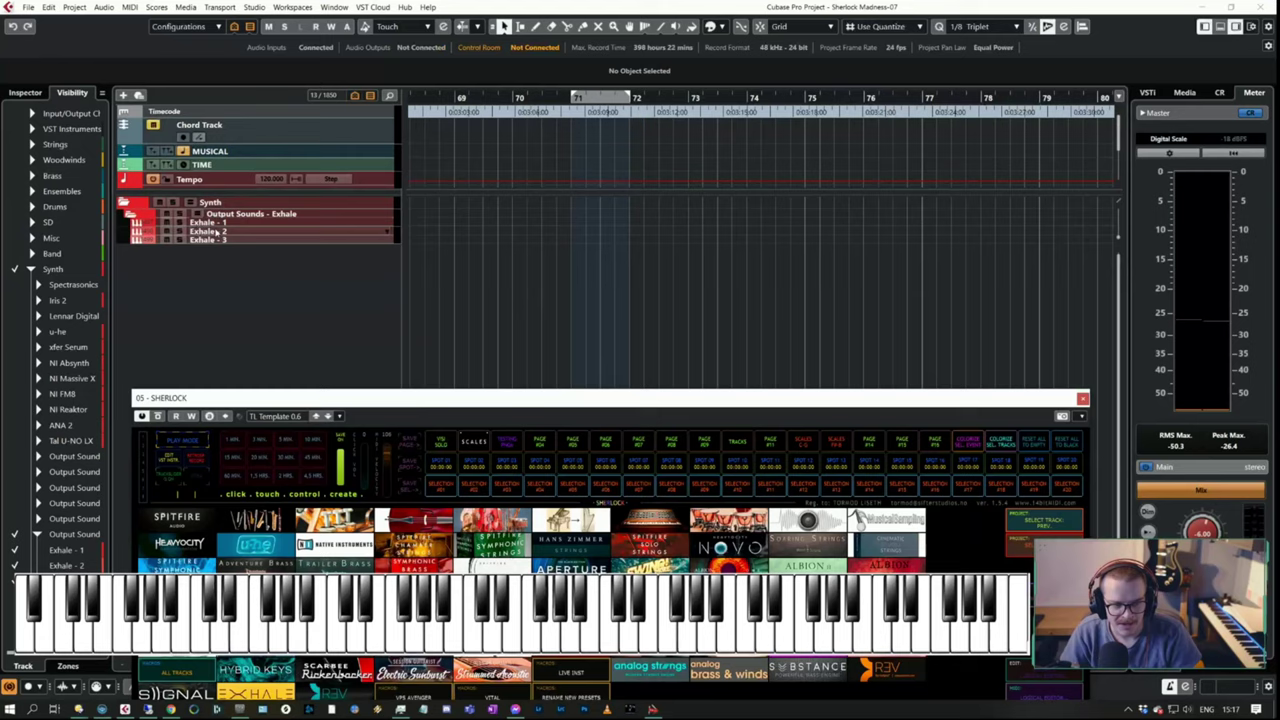
{"action": "left_click_drag", "start_coordinate": [670, 398], "coordinate": [690, 267]}
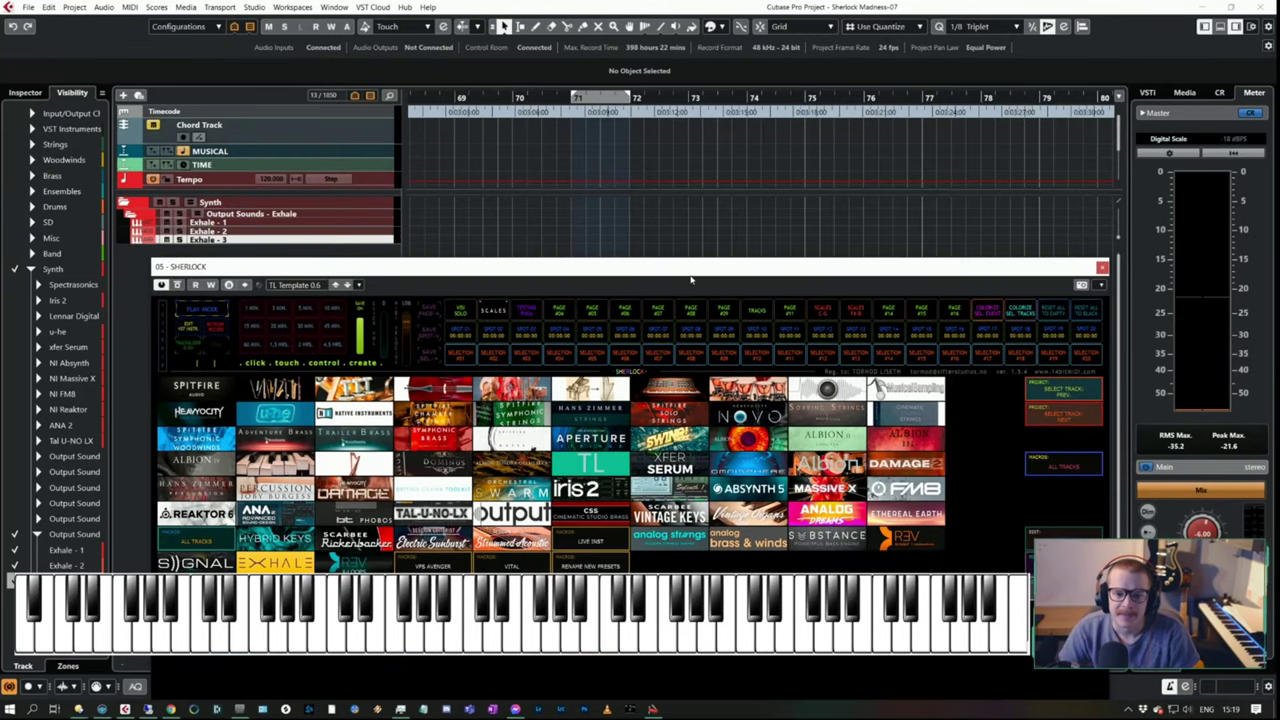
{"action": "left_click_drag", "start_coordinate": [686, 273], "coordinate": [686, 317]}
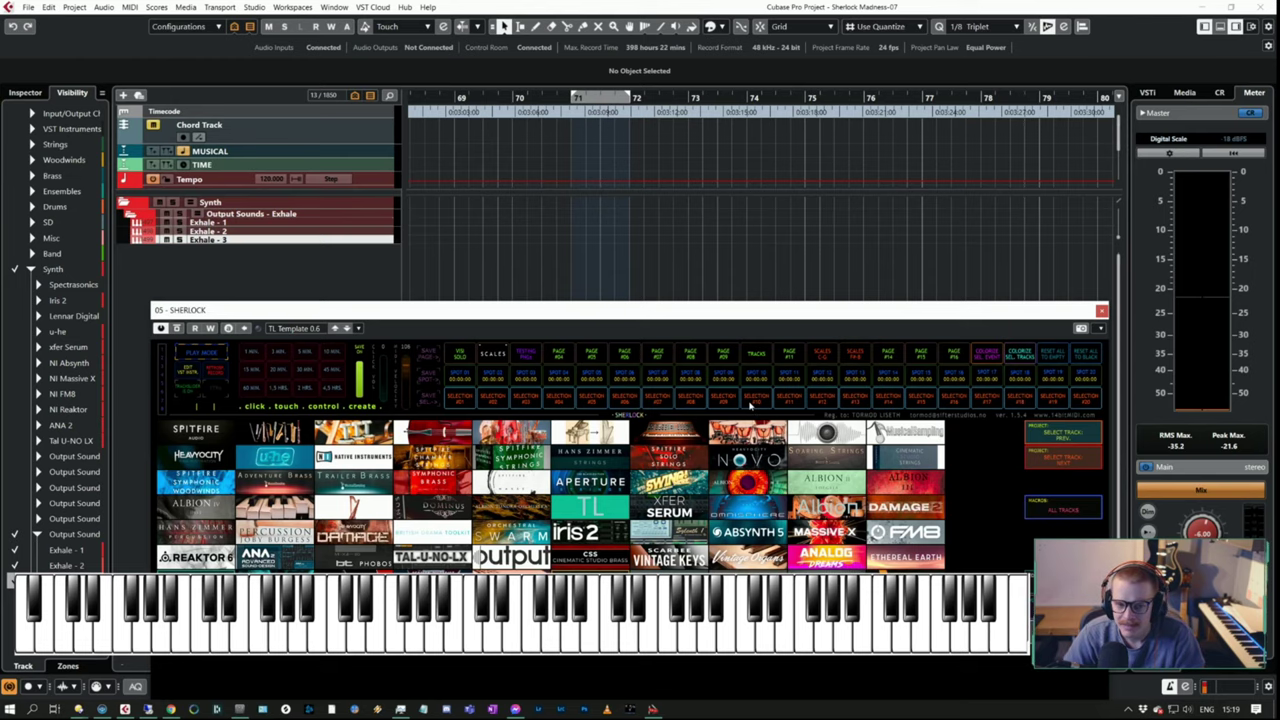
Open Key Commands with Alt+K and expand Macro #076 in the Macros list
{"action": "key", "text": "alt+k"}
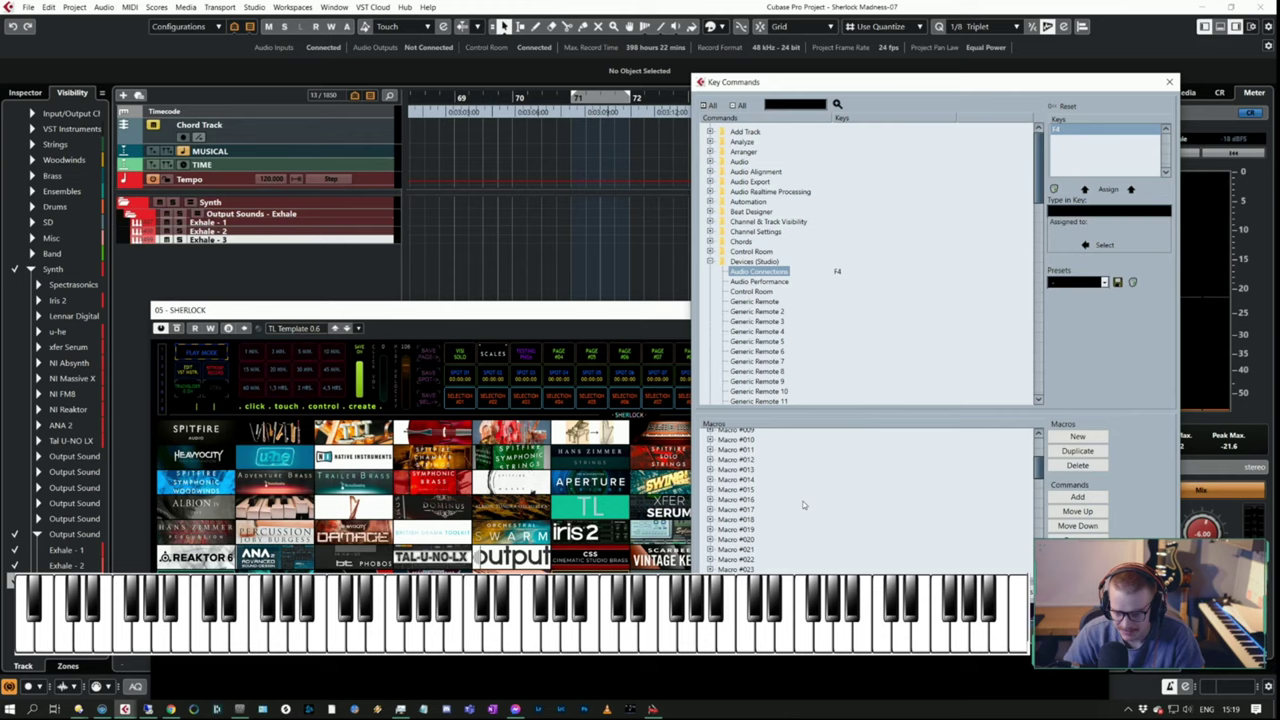
{"action": "scroll", "coordinate": [802, 505], "scroll_direction": "down", "scroll_amount": 20}
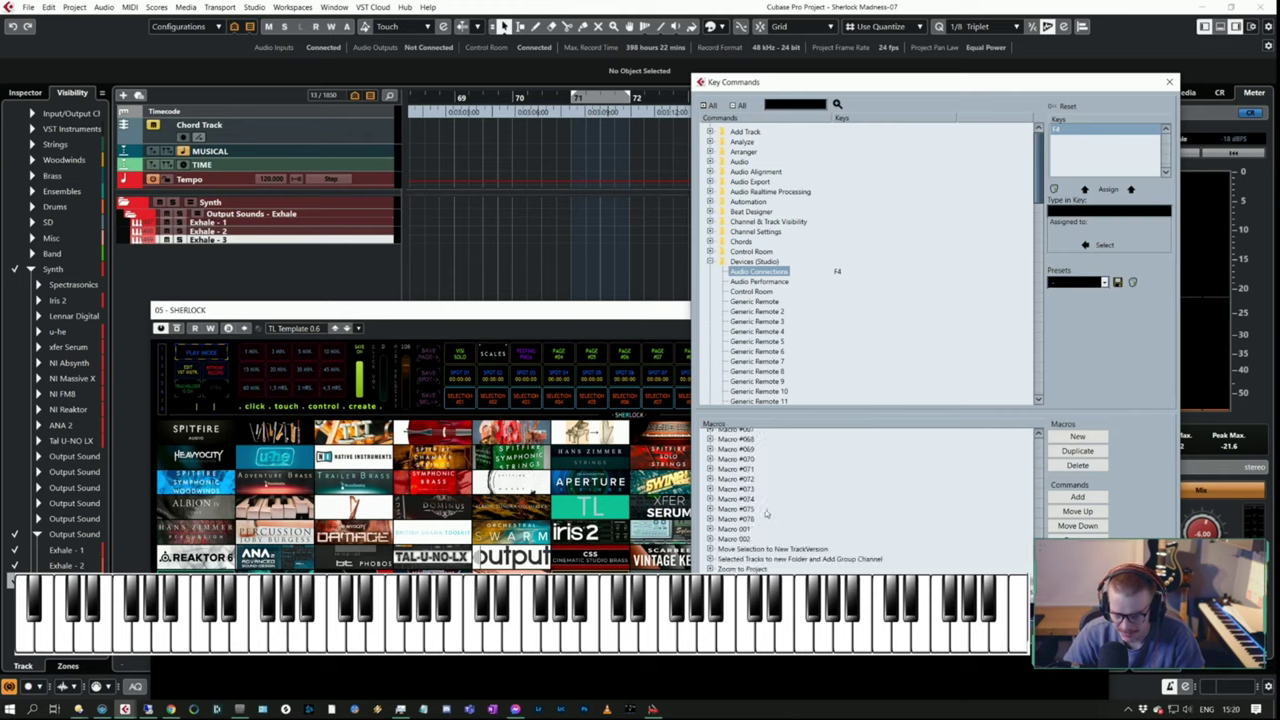
{"action": "left_click", "coordinate": [709, 519]}
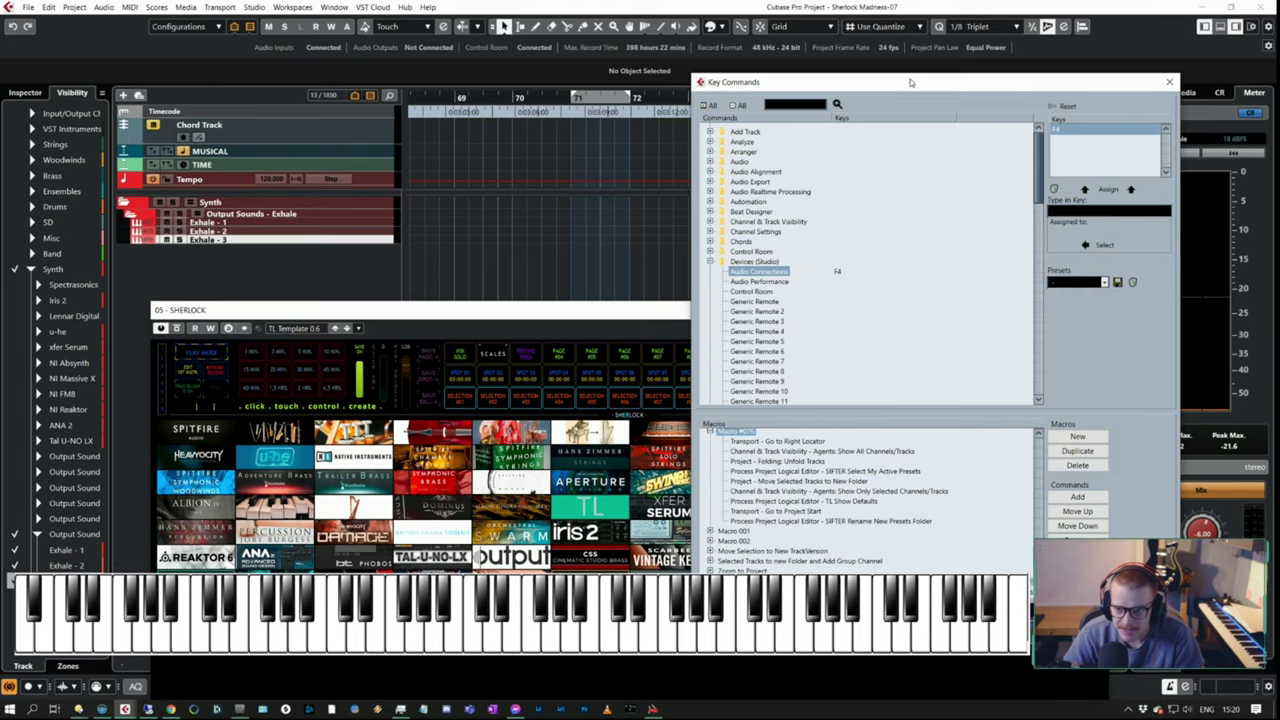
{"action": "left_click_drag", "start_coordinate": [908, 82], "coordinate": [984, 116]}
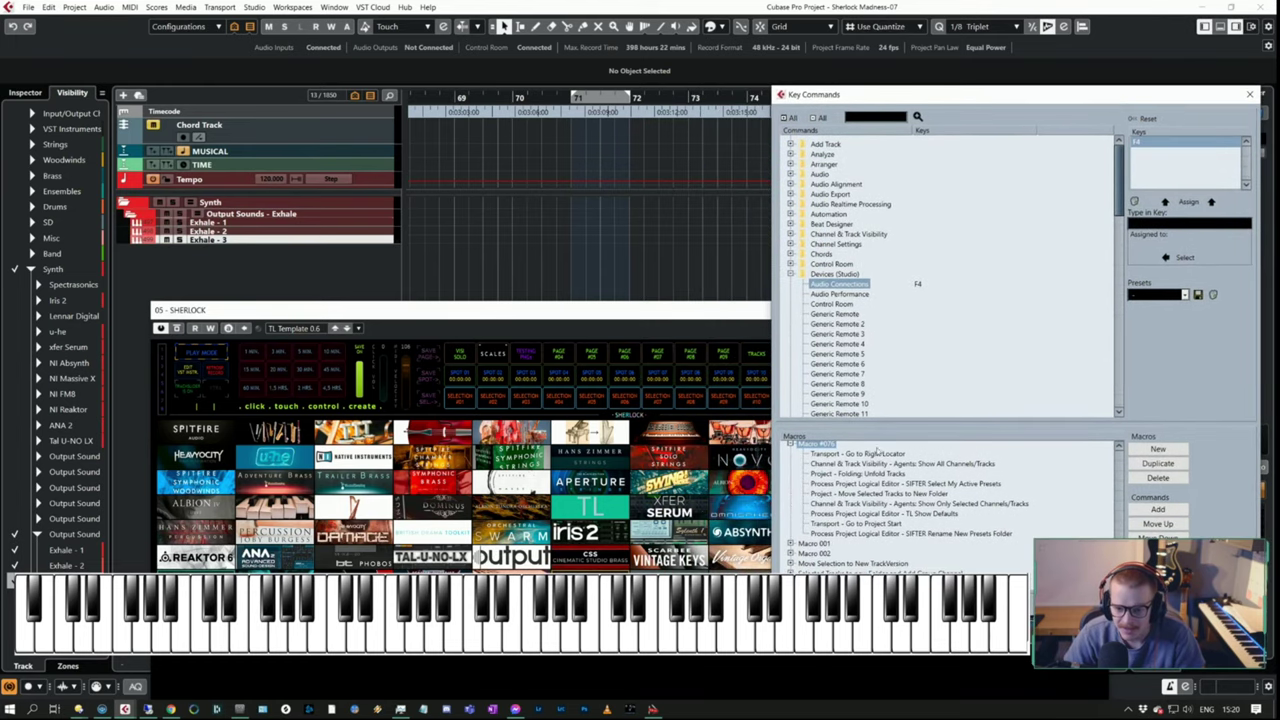
Review Macro #076's steps and open its SIFTER Select My Active Presets step
{"action": "left_click", "coordinate": [876, 453]}
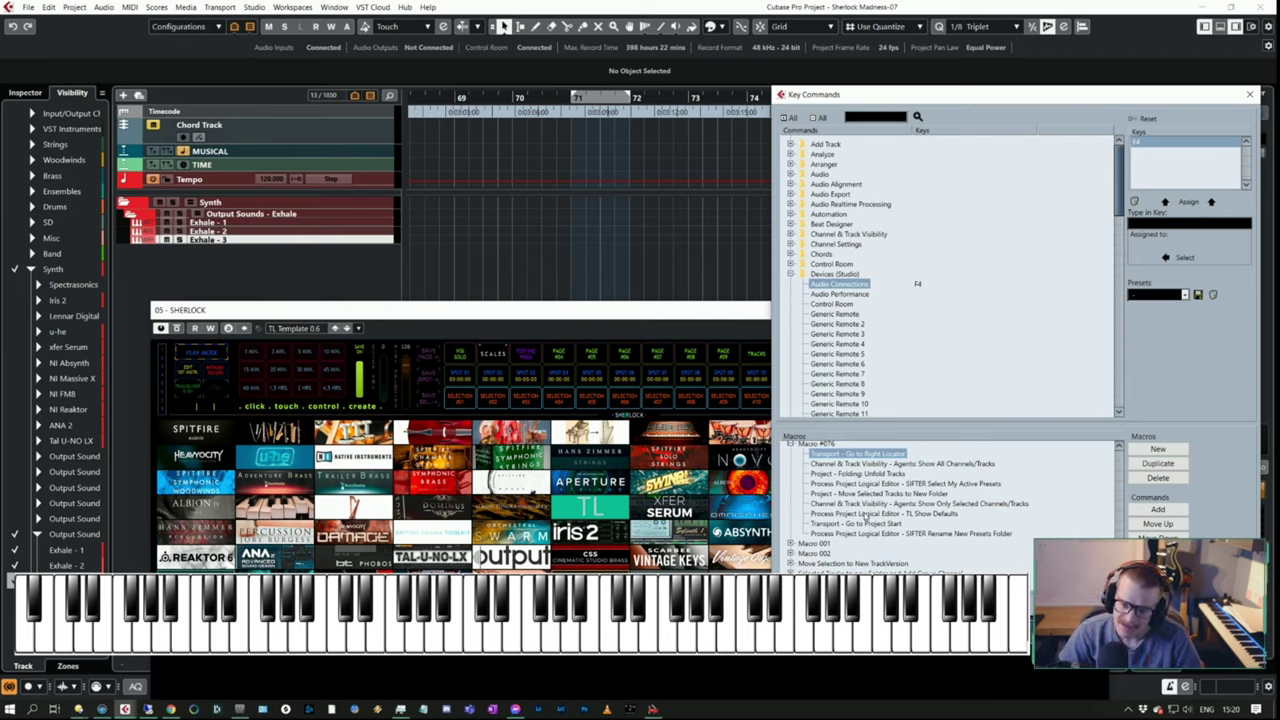
{"action": "left_click", "coordinate": [866, 525]}
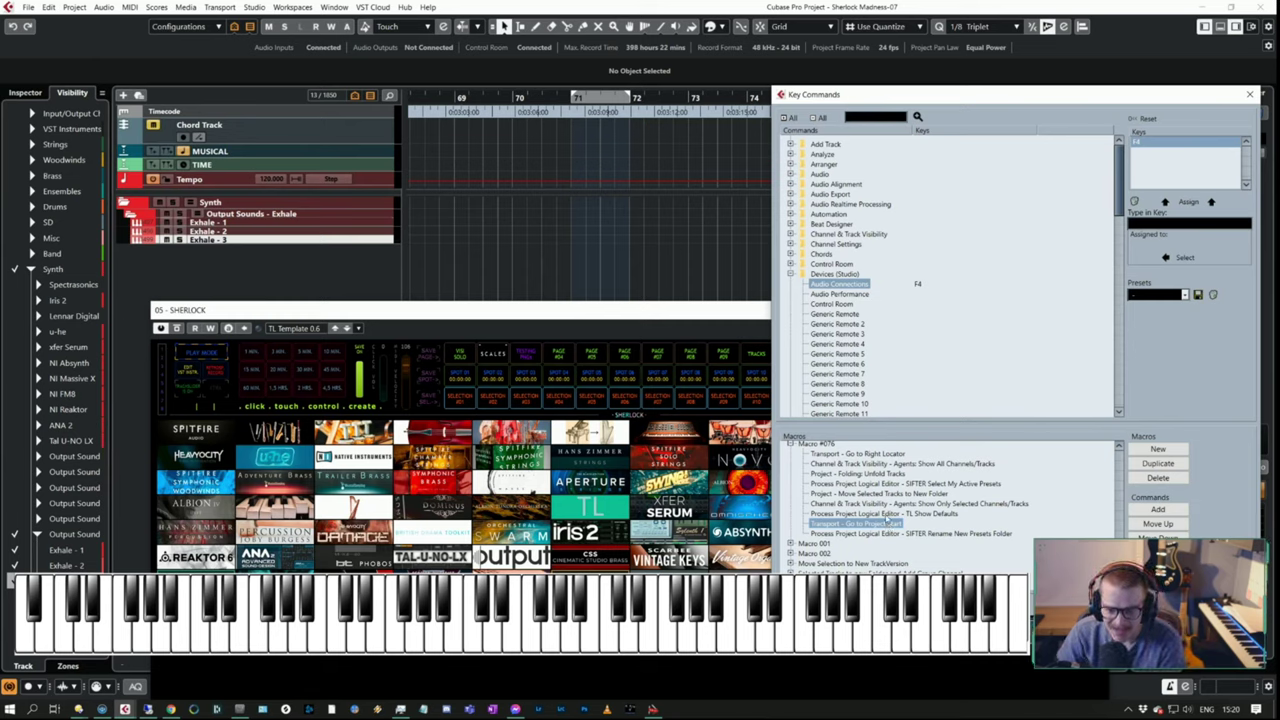
{"action": "left_click", "coordinate": [860, 453]}
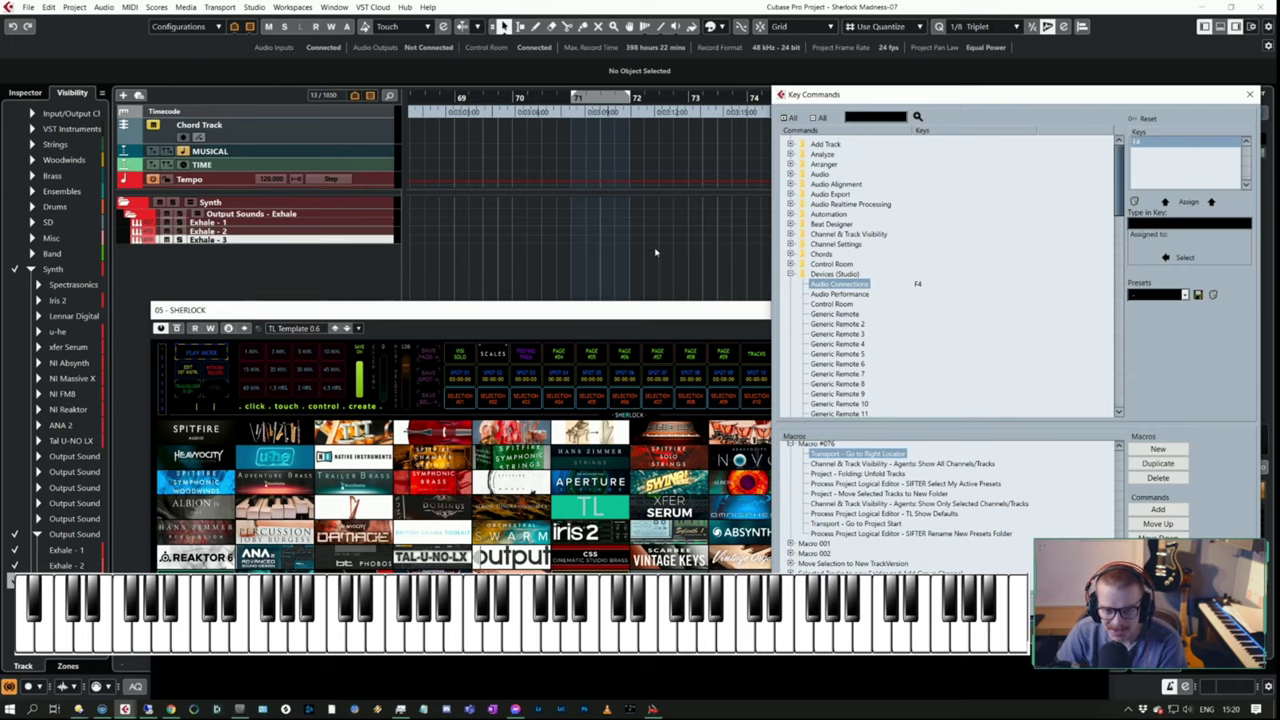
{"action": "left_click", "coordinate": [852, 523]}
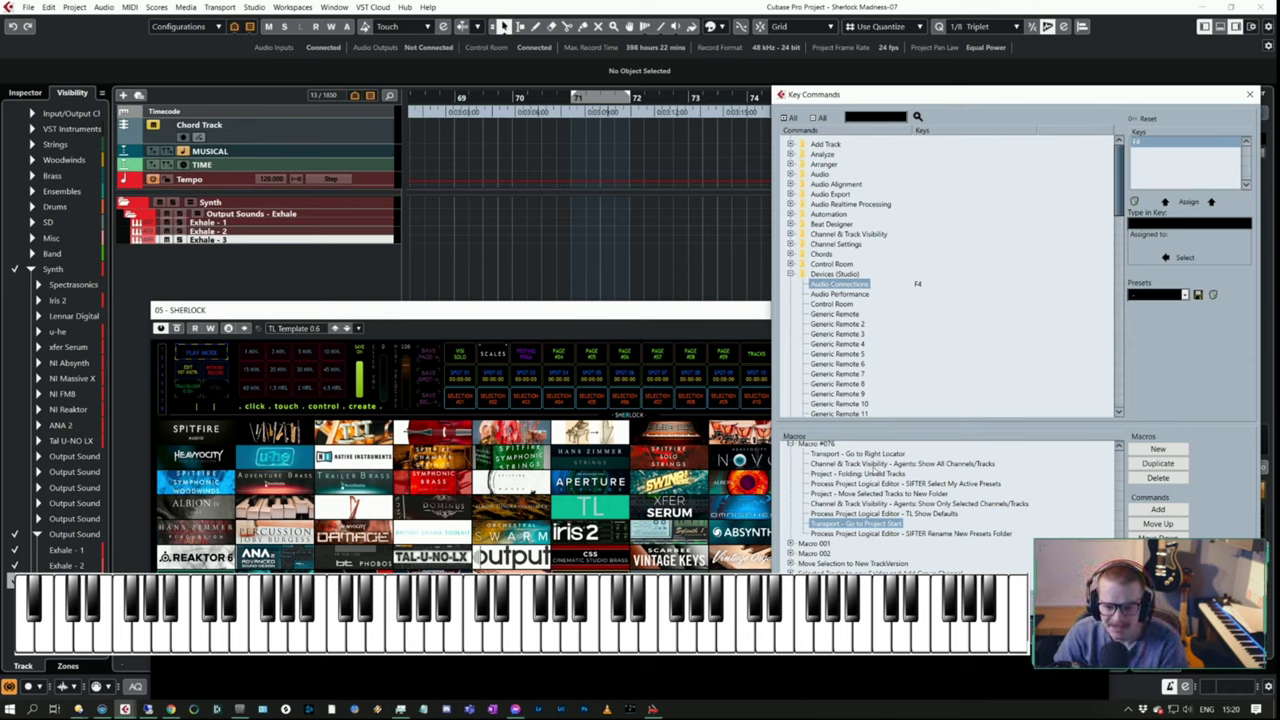
{"action": "left_click", "coordinate": [875, 467]}
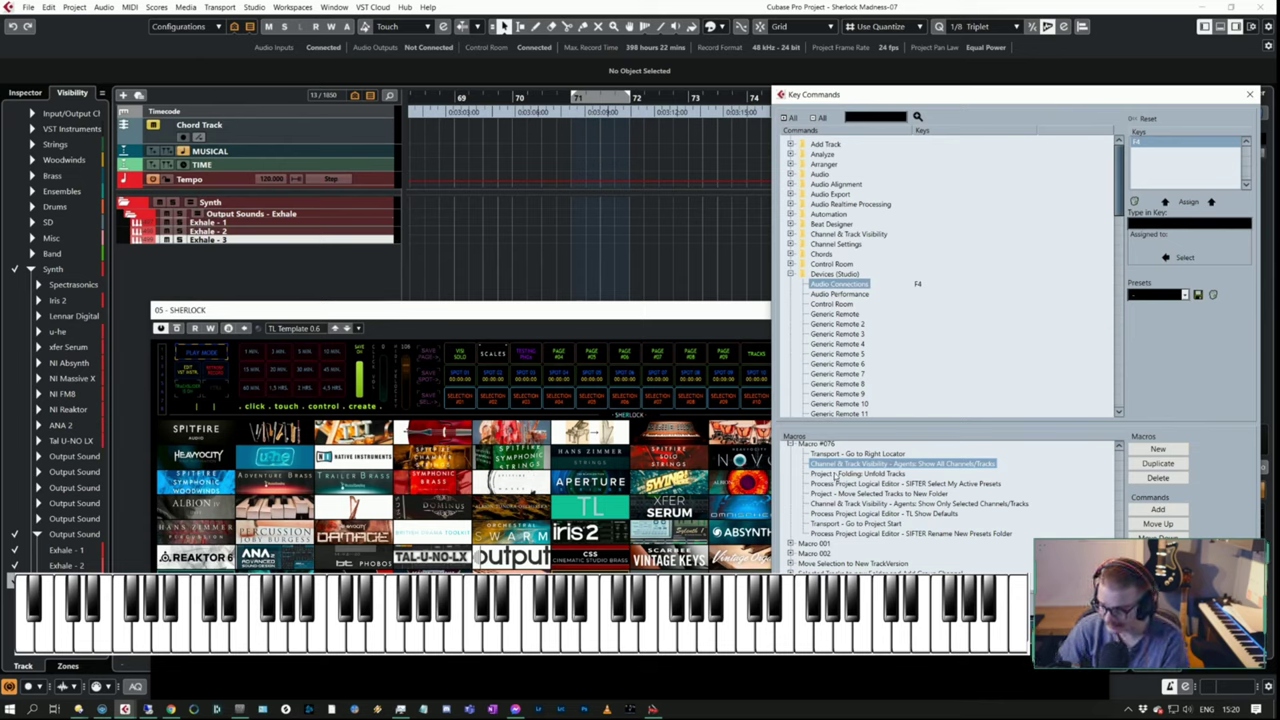
{"action": "left_click", "coordinate": [837, 474]}
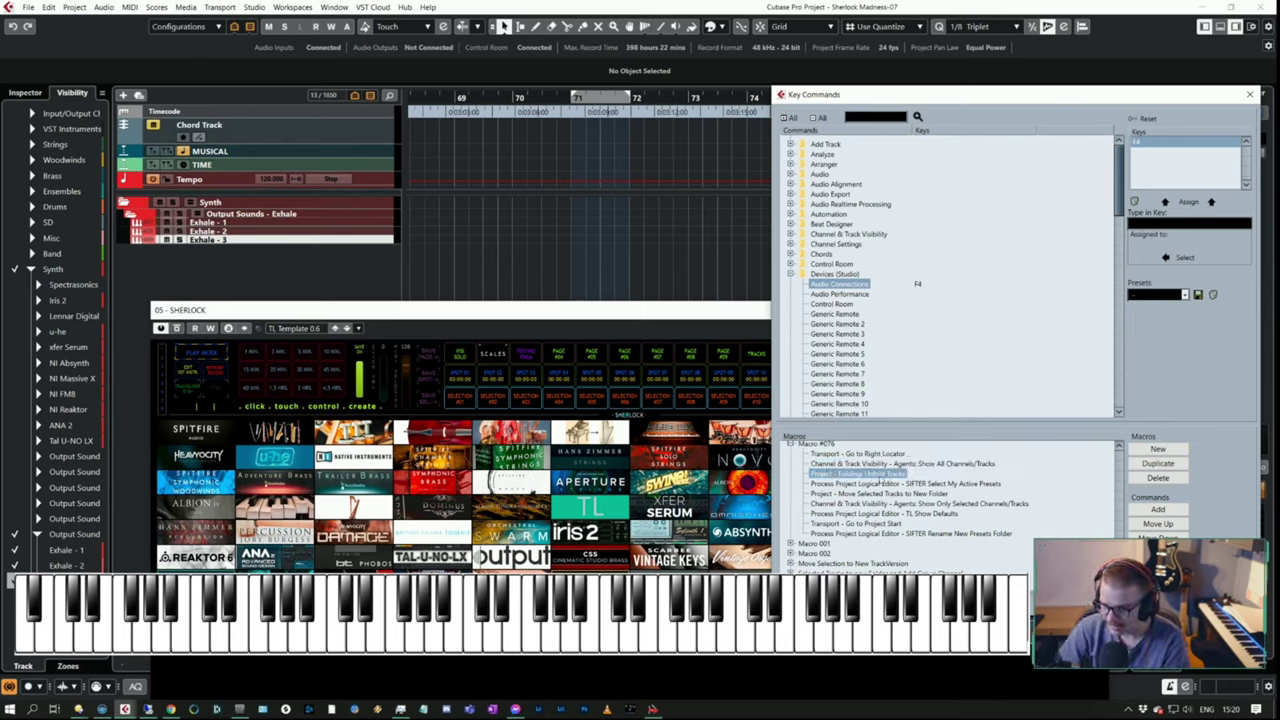
{"action": "left_click", "coordinate": [905, 483]}
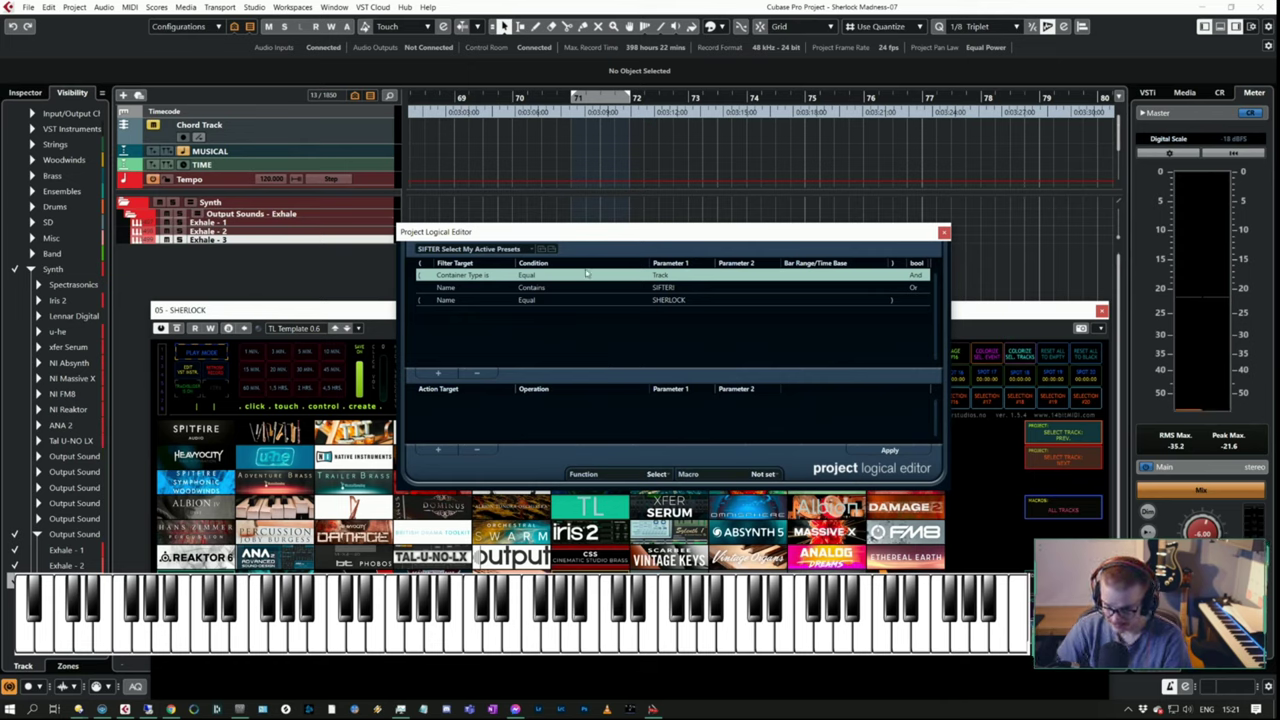
Inspect the name-contains SIFTER! filter value in the Project Logical Editor
{"action": "left_click", "coordinate": [677, 289]}
{"action": "left_click", "coordinate": [690, 288]}
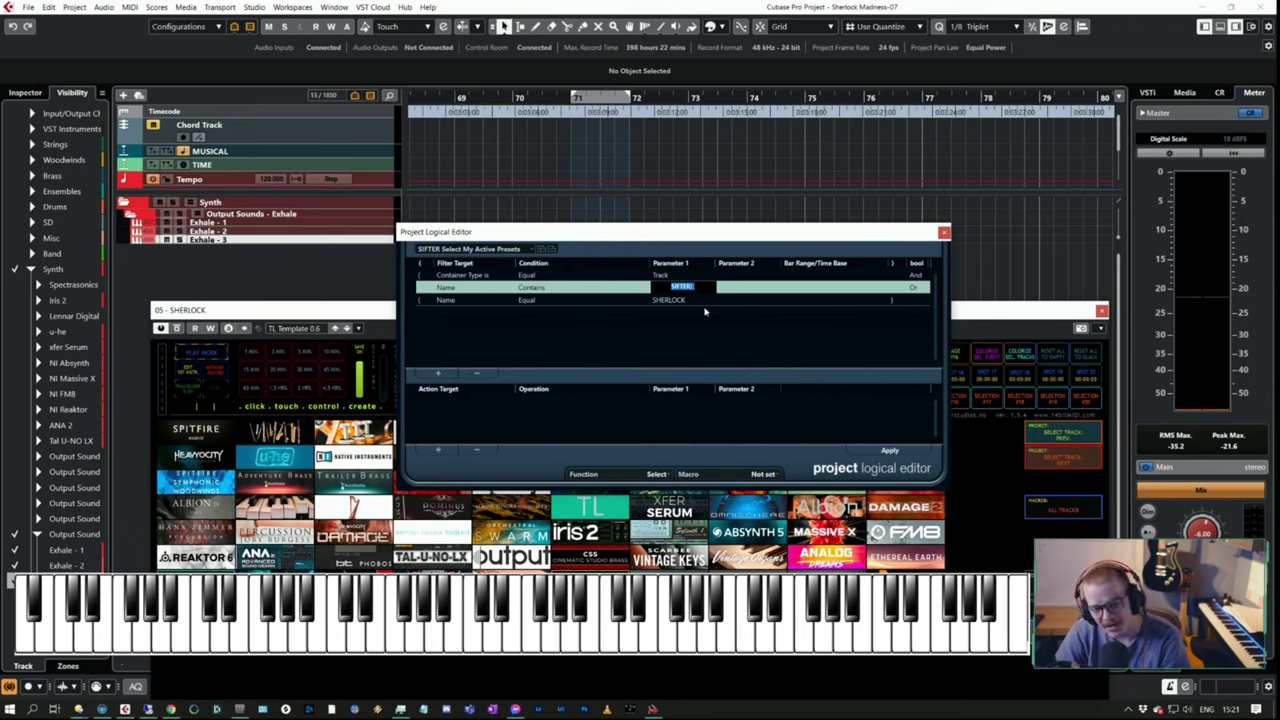
{"action": "left_click", "coordinate": [708, 300]}
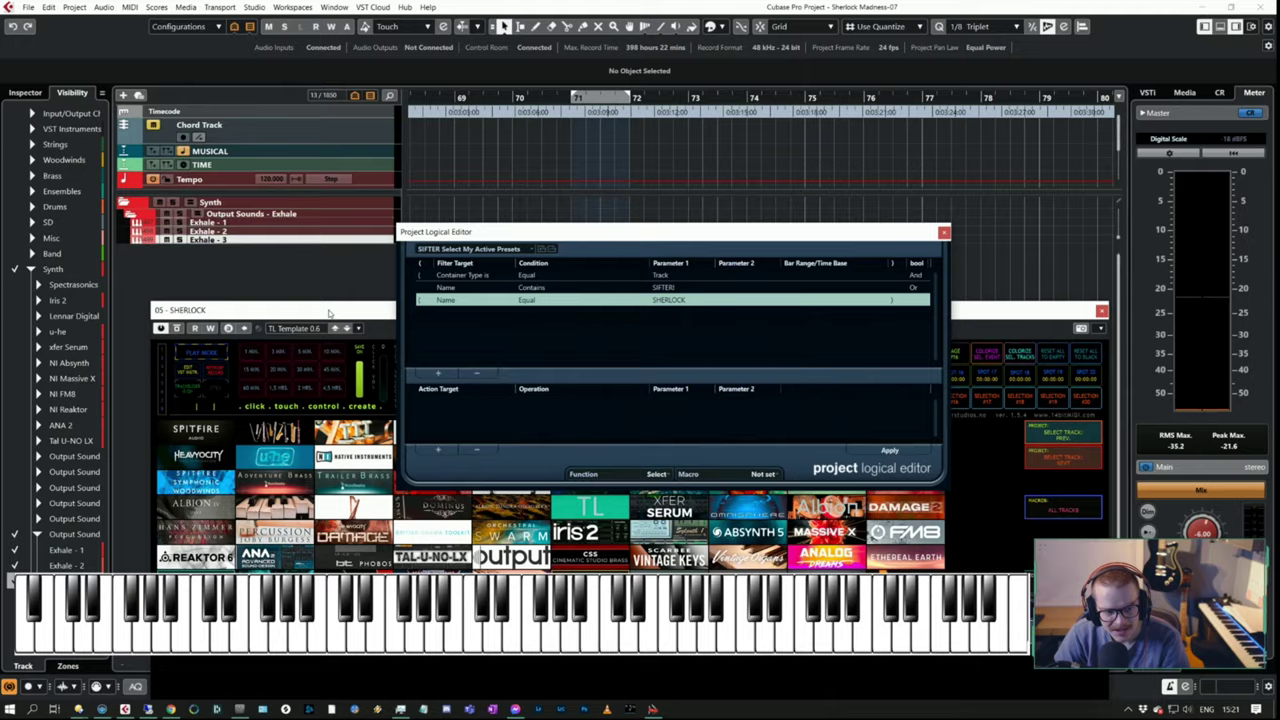
Rearrange the SHERLOCK and editor windows, and rename the third Exhale track 'SIFTER! Exhale - 3'
{"action": "left_click_drag", "start_coordinate": [329, 313], "coordinate": [355, 342]}
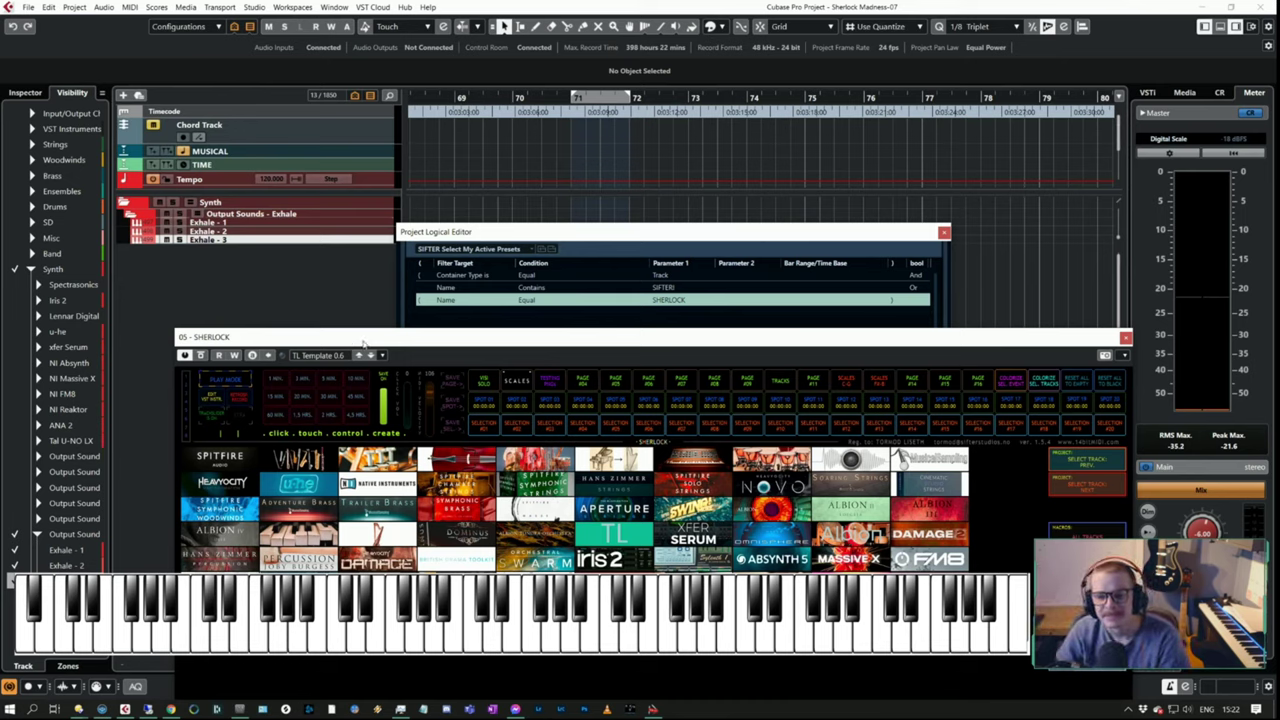
{"action": "left_click", "coordinate": [325, 280]}
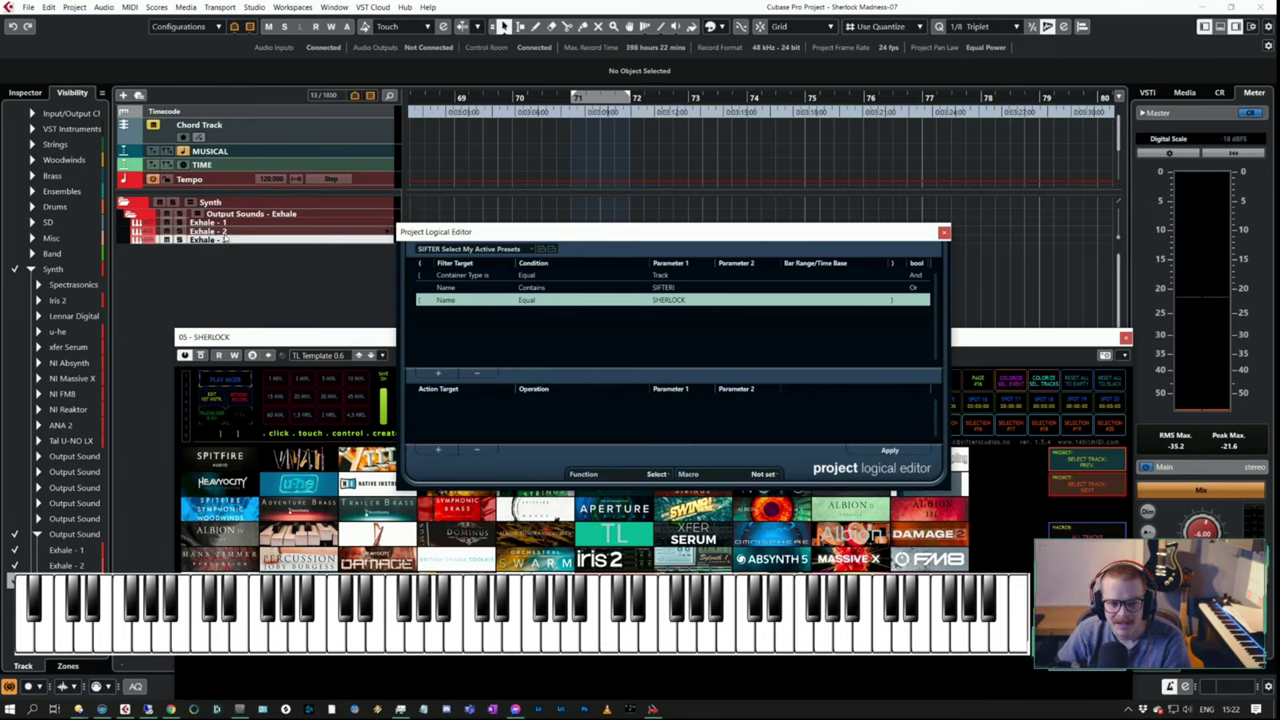
{"action": "left_click_drag", "start_coordinate": [505, 236], "coordinate": [575, 206]}
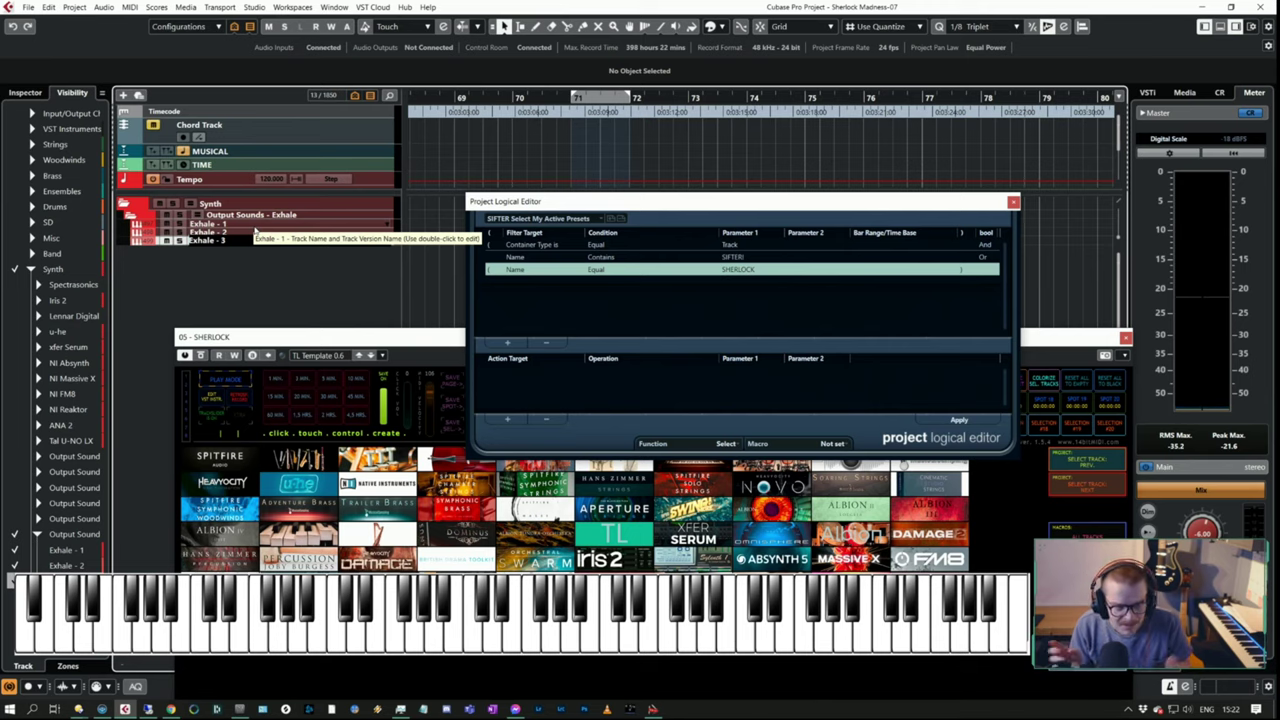
{"action": "type", "text": "SIFTER!"}
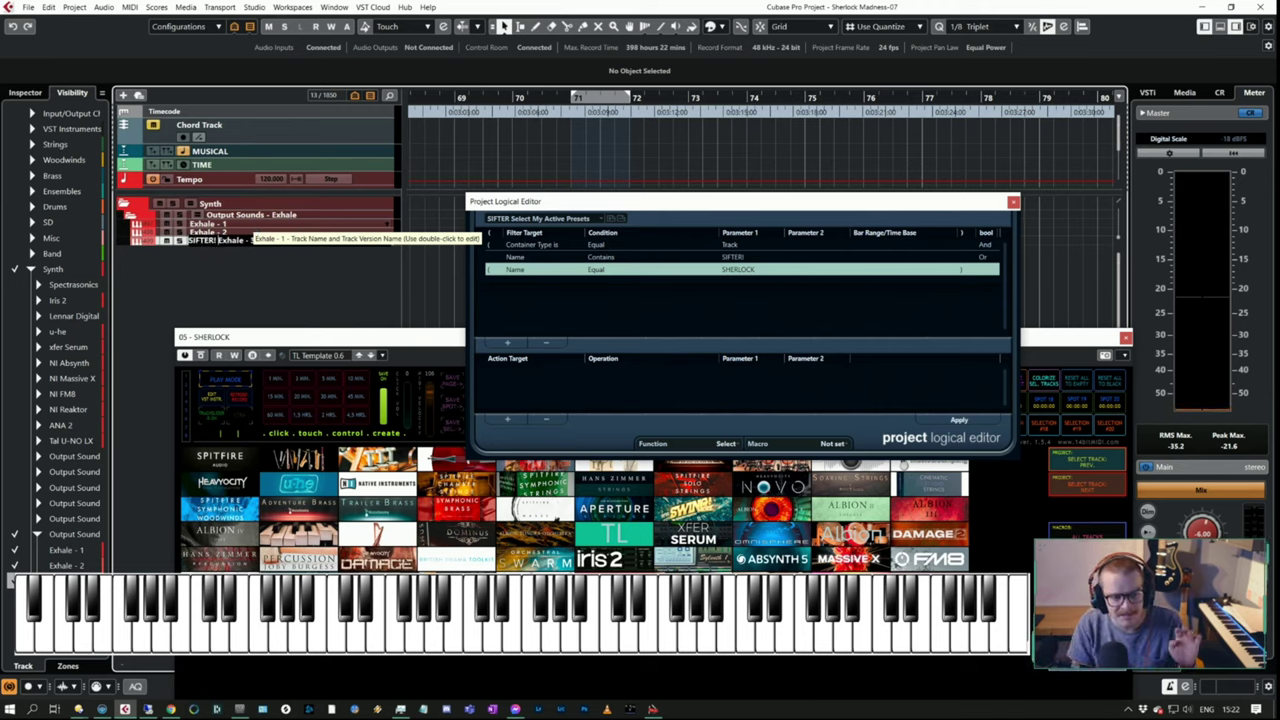
{"action": "key", "text": "Return"}
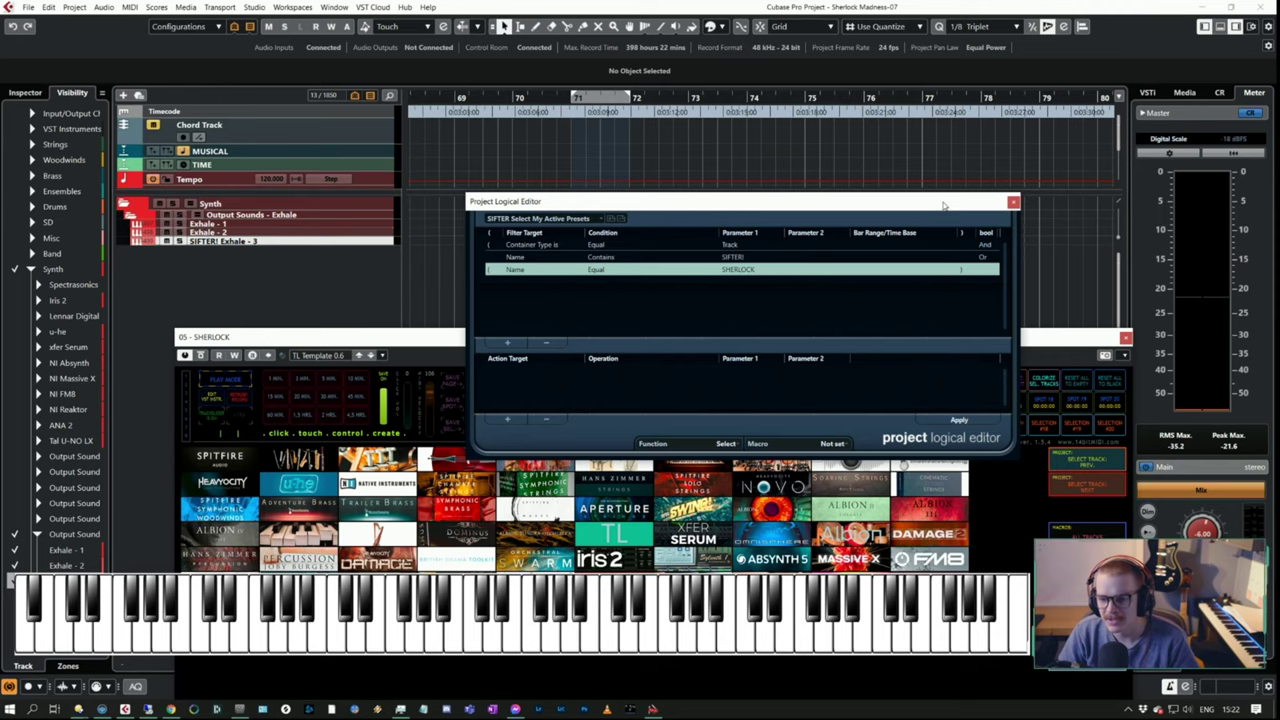
Close the Project Logical Editor, move the Sherlock panel up-left, and open Key Commands
{"action": "left_click", "coordinate": [1013, 202]}
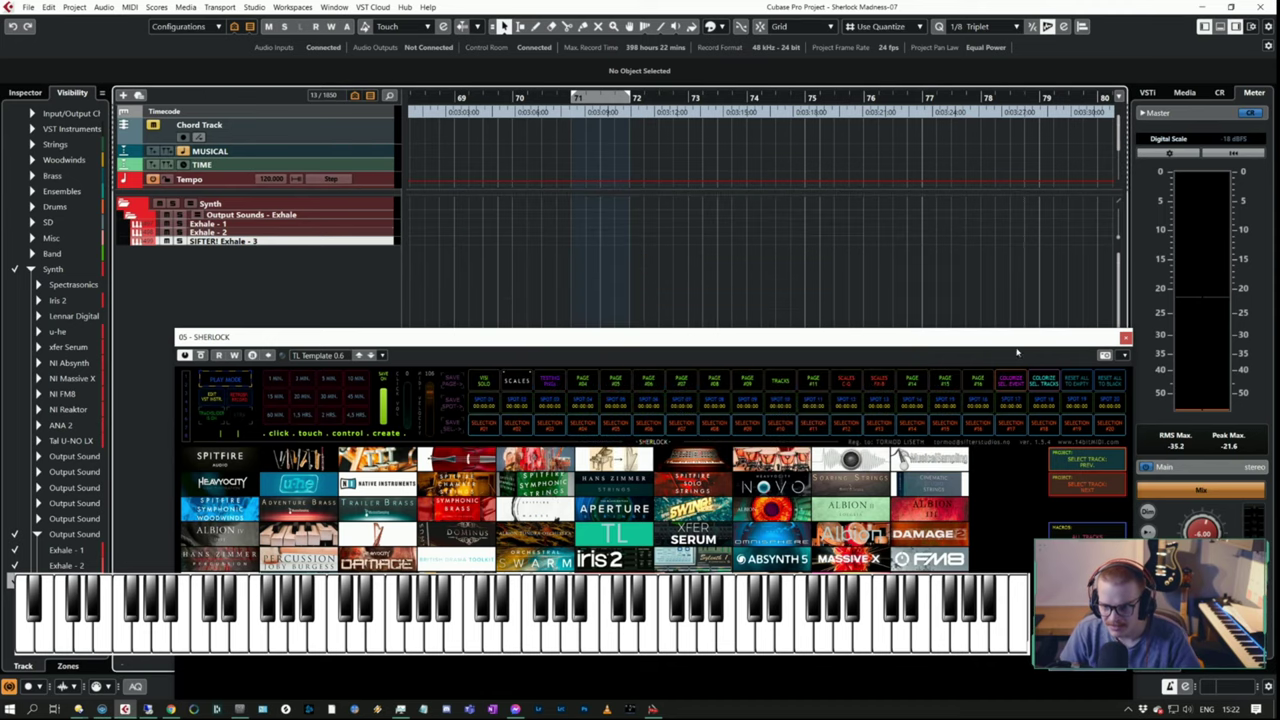
{"action": "left_click_drag", "start_coordinate": [1017, 352], "coordinate": [964, 296]}
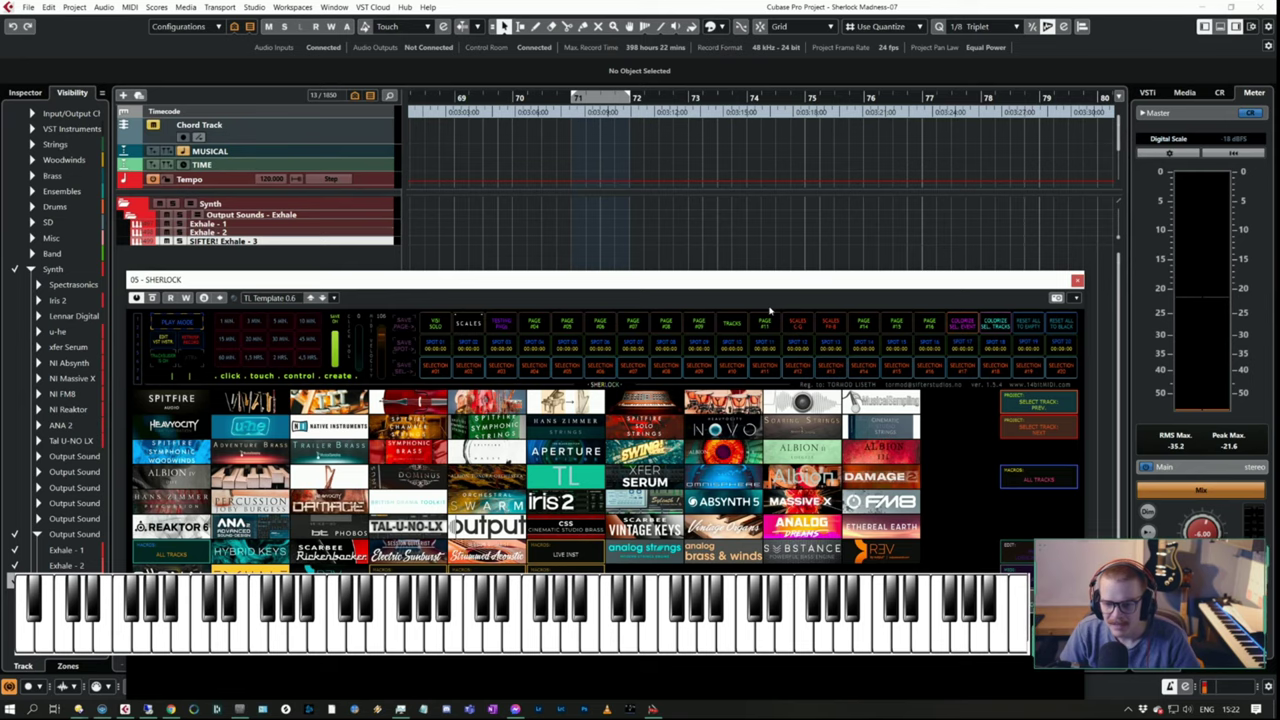
{"action": "key", "text": "ctrl+alt+k"}
Review the macro's steps and open the SIFTER Rename New Presets Folder preset
{"action": "left_click", "coordinate": [690, 497]}
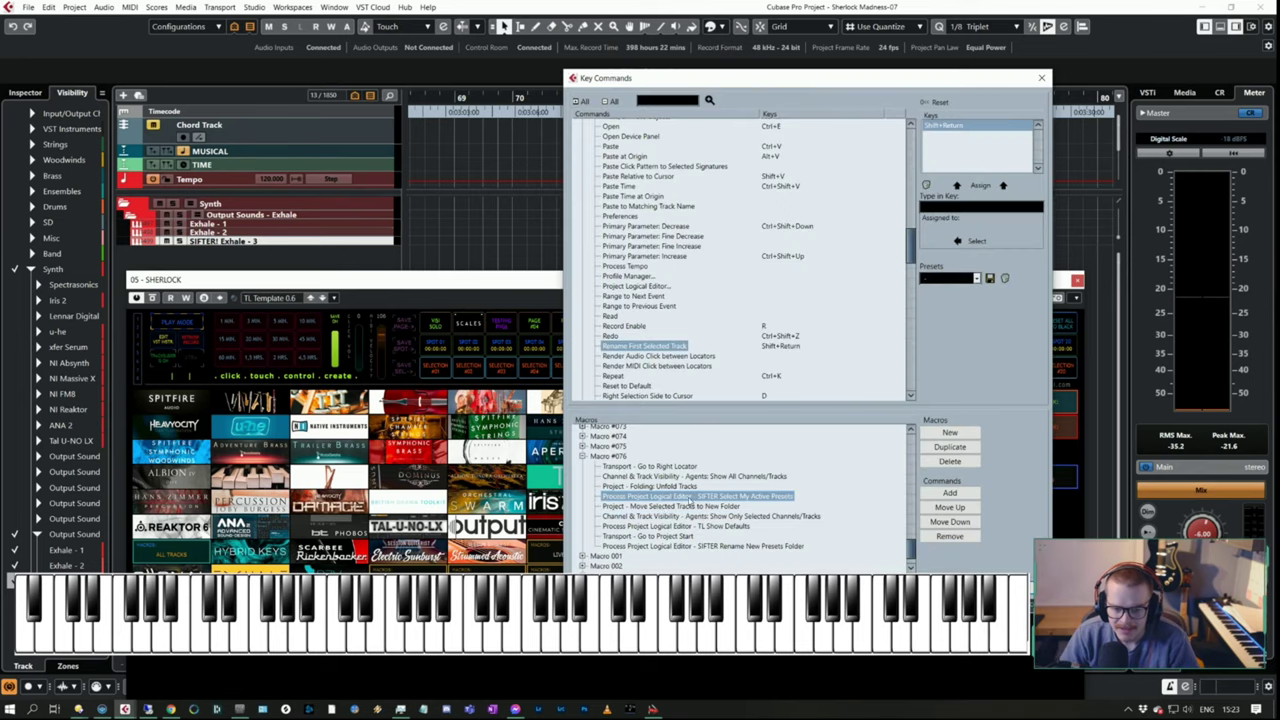
{"action": "left_click", "coordinate": [656, 507]}
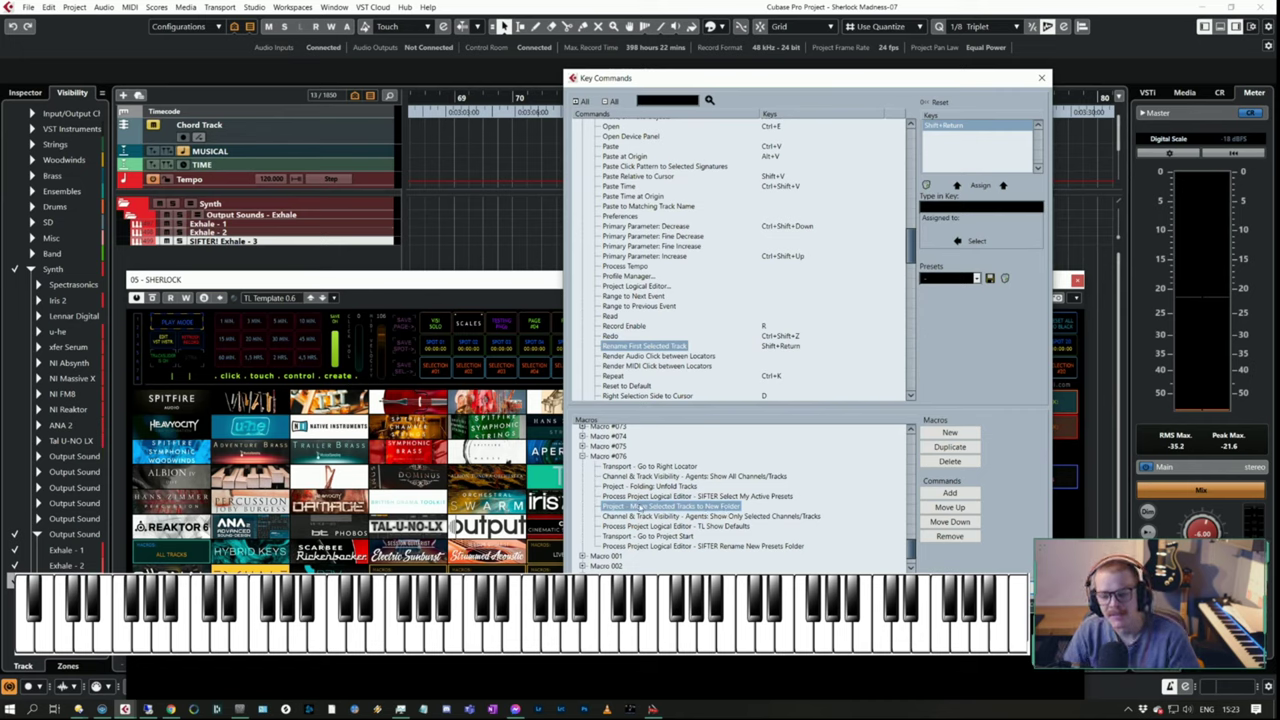
{"action": "left_click", "coordinate": [826, 519]}
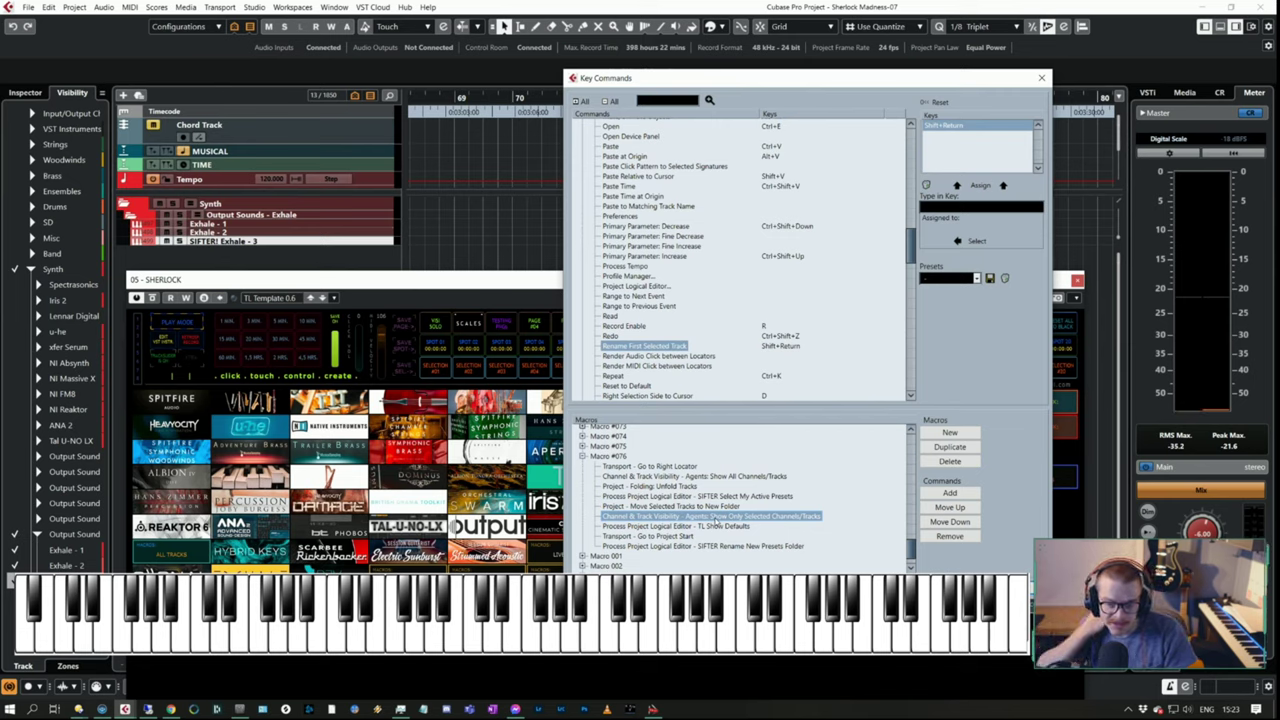
{"action": "left_click", "coordinate": [717, 527]}
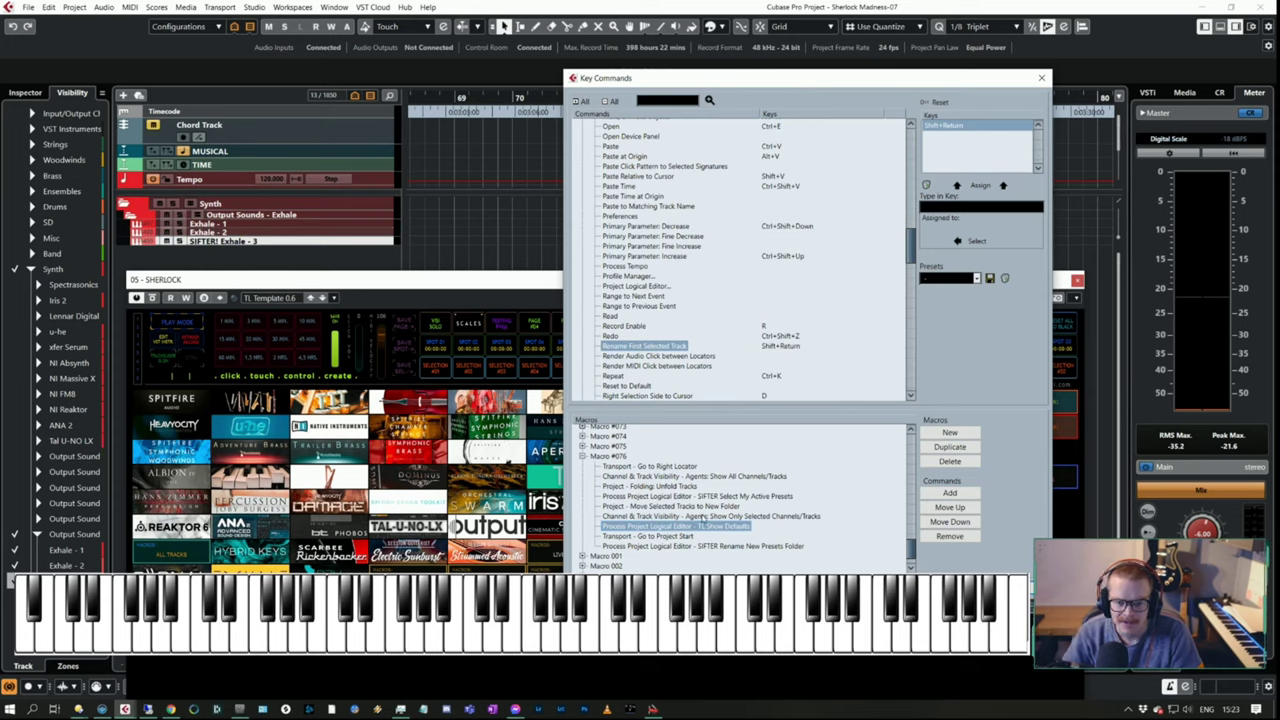
{"action": "left_click", "coordinate": [704, 517]}
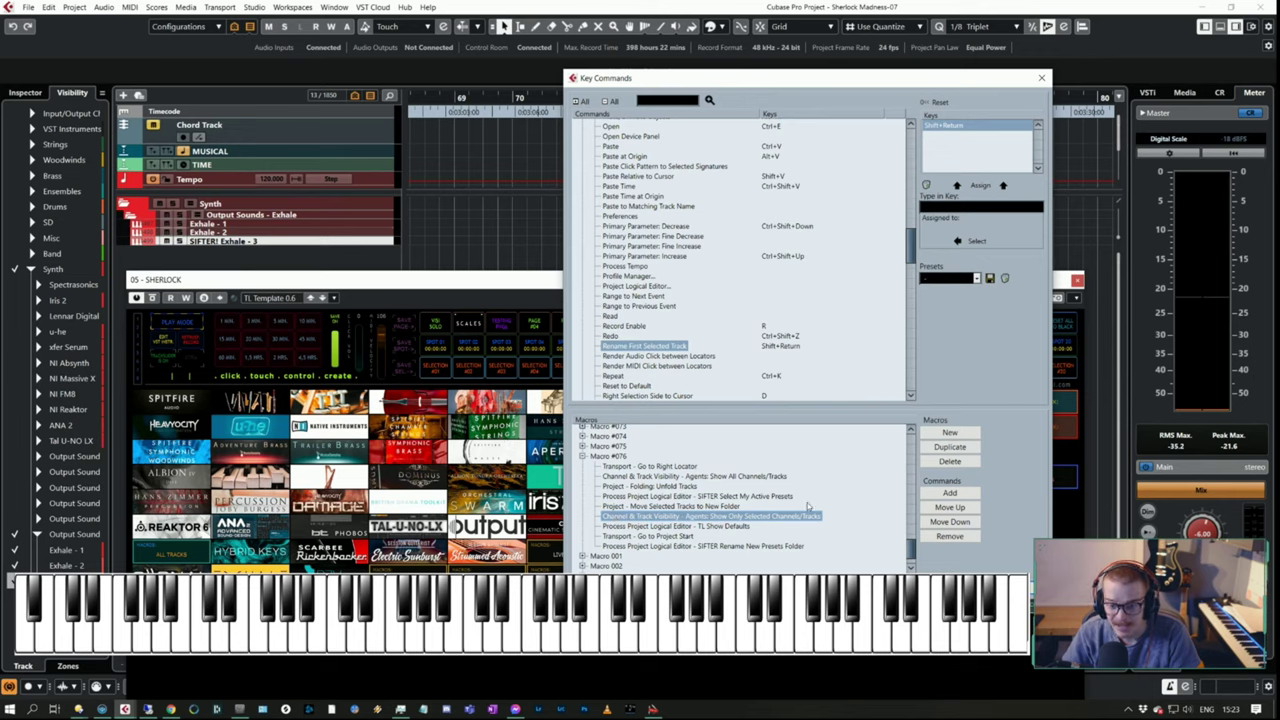
{"action": "left_click", "coordinate": [630, 526]}
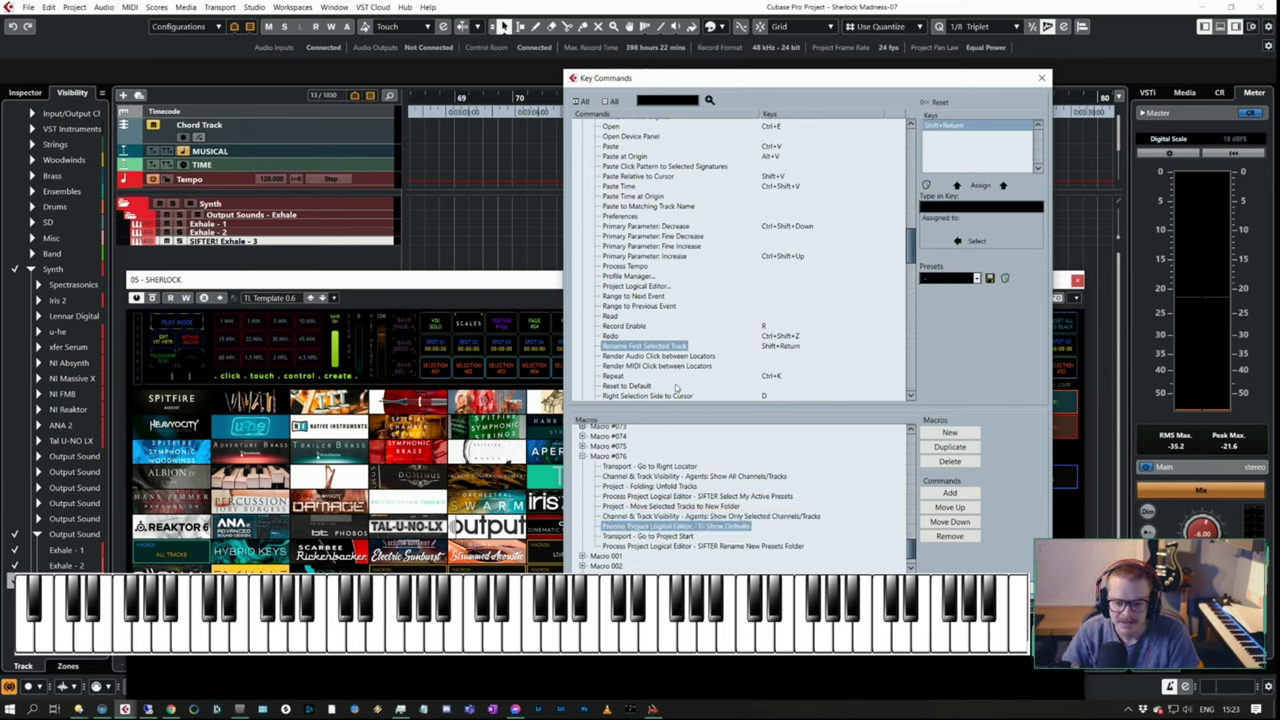
{"action": "left_click", "coordinate": [675, 537]}
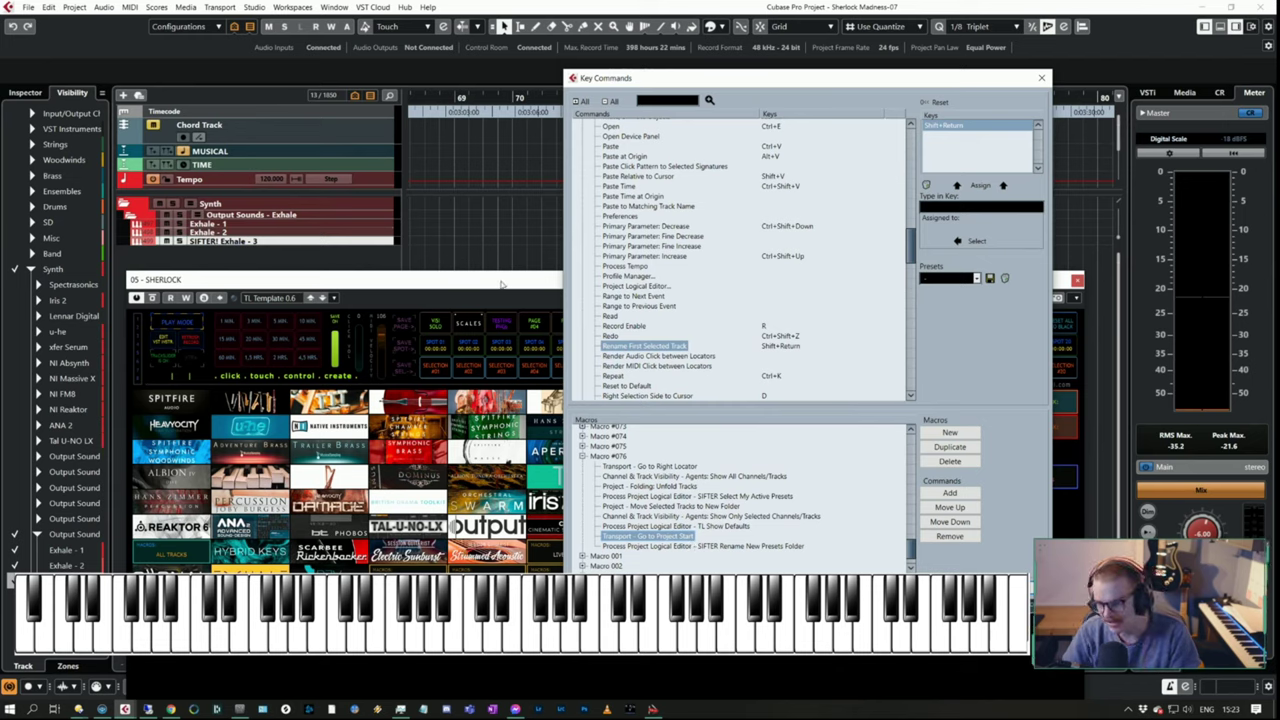
{"action": "left_click", "coordinate": [700, 546]}
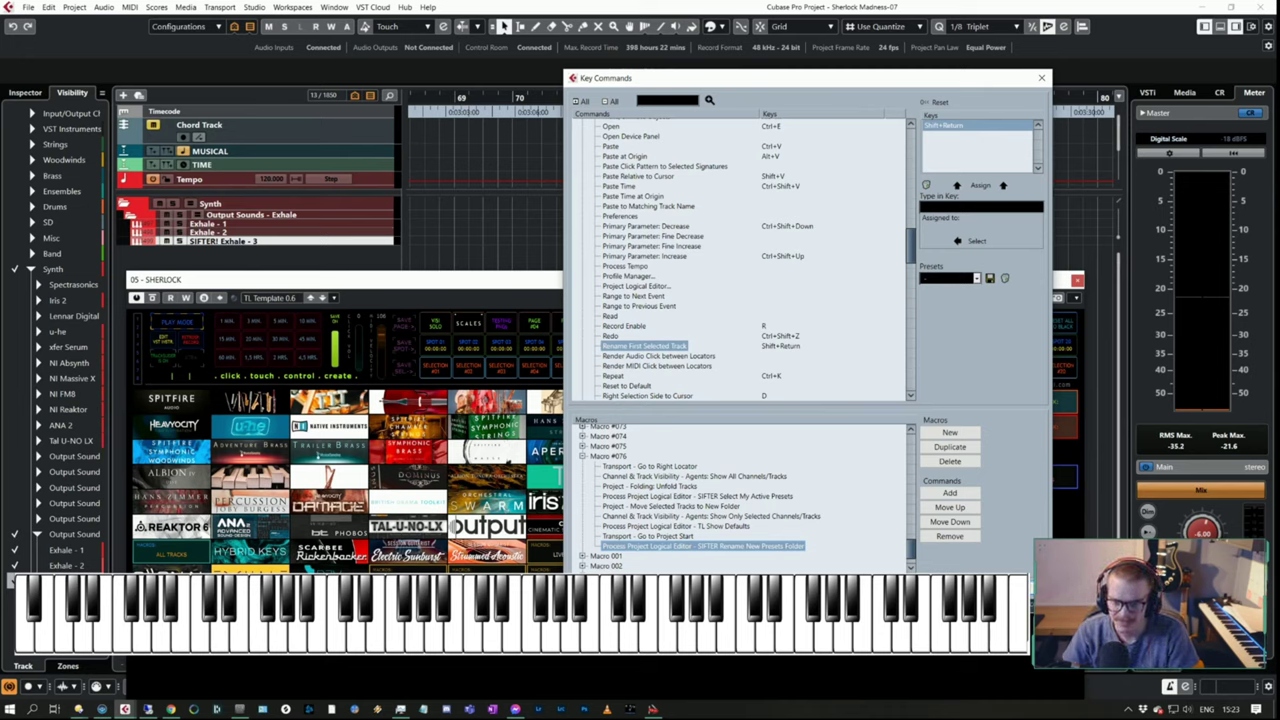
{"action": "key", "text": "Return"}
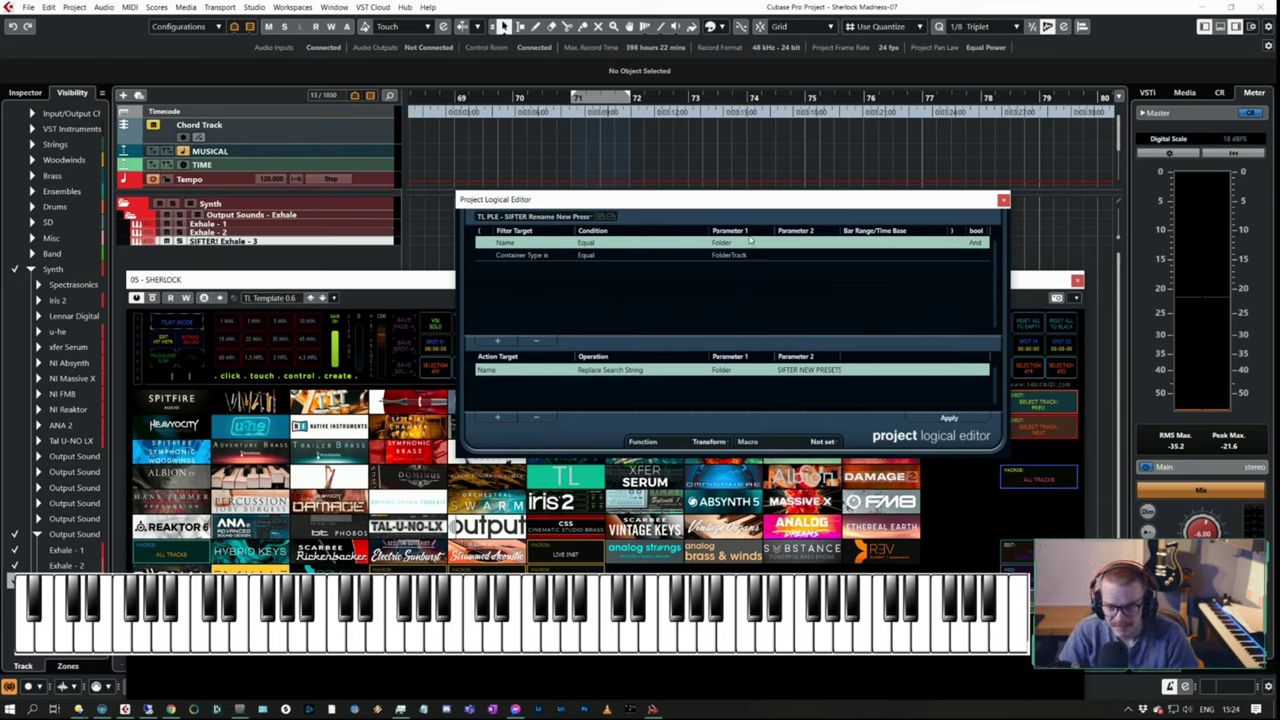
Leave the Folder name and folder-track container type filters unchanged, then close the Project Logical Editor
{"action": "left_click", "coordinate": [741, 246]}
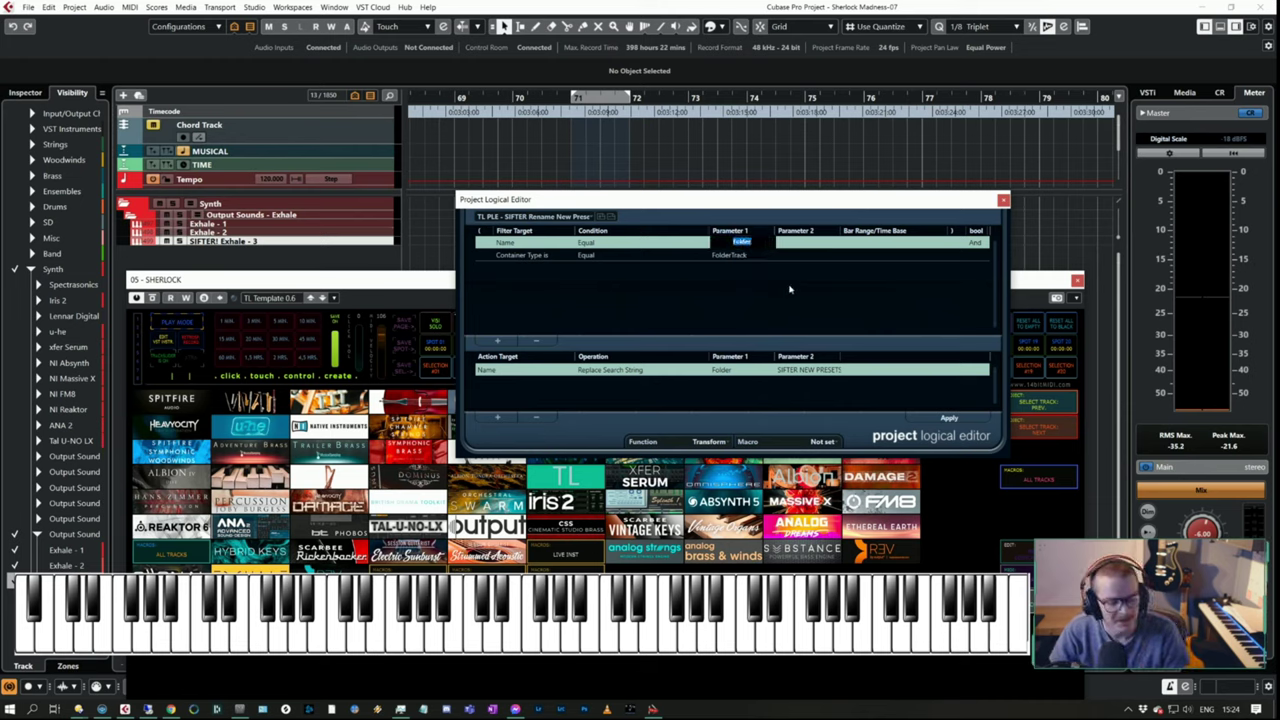
{"action": "key", "text": "Return"}
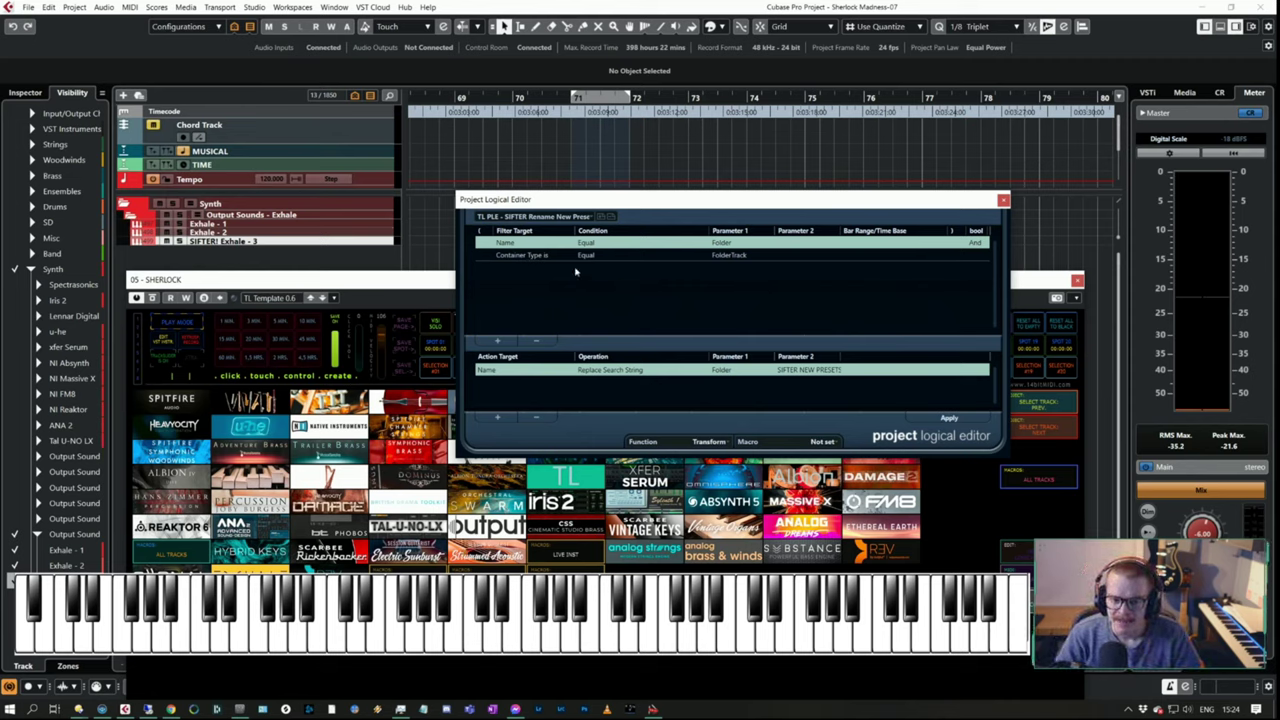
{"action": "left_click", "coordinate": [543, 256]}
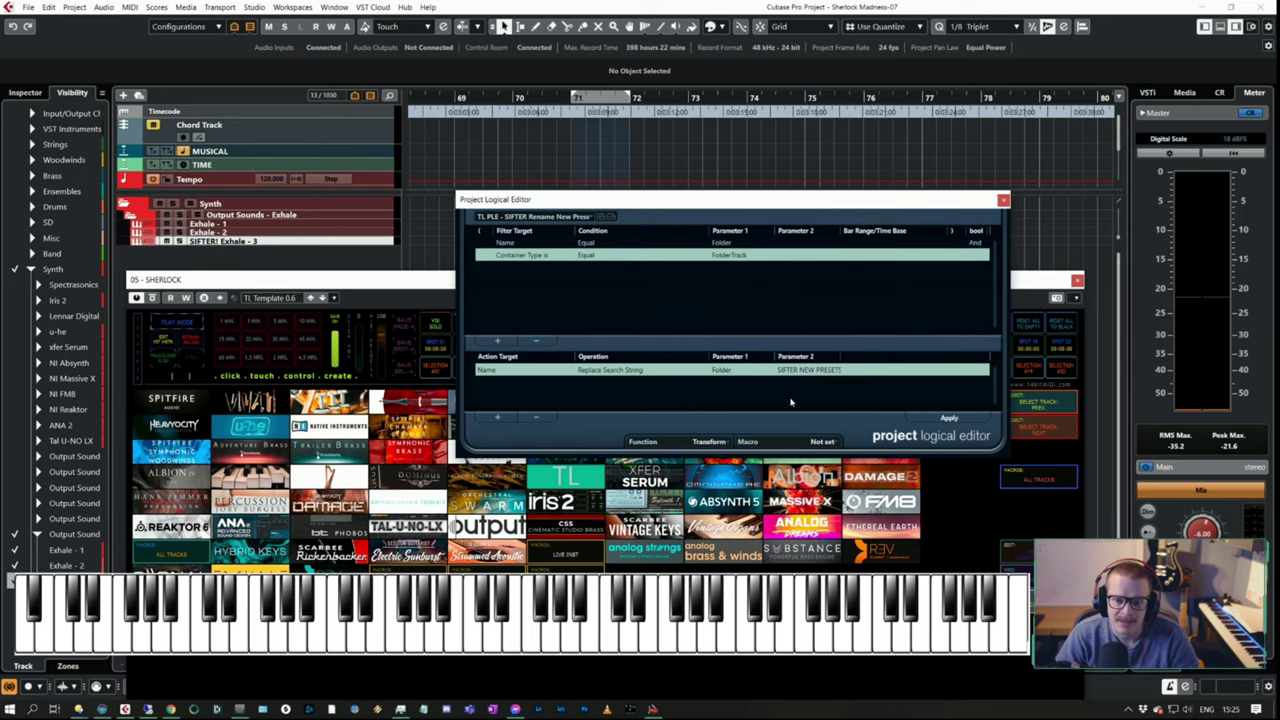
{"action": "key", "text": "Escape"}
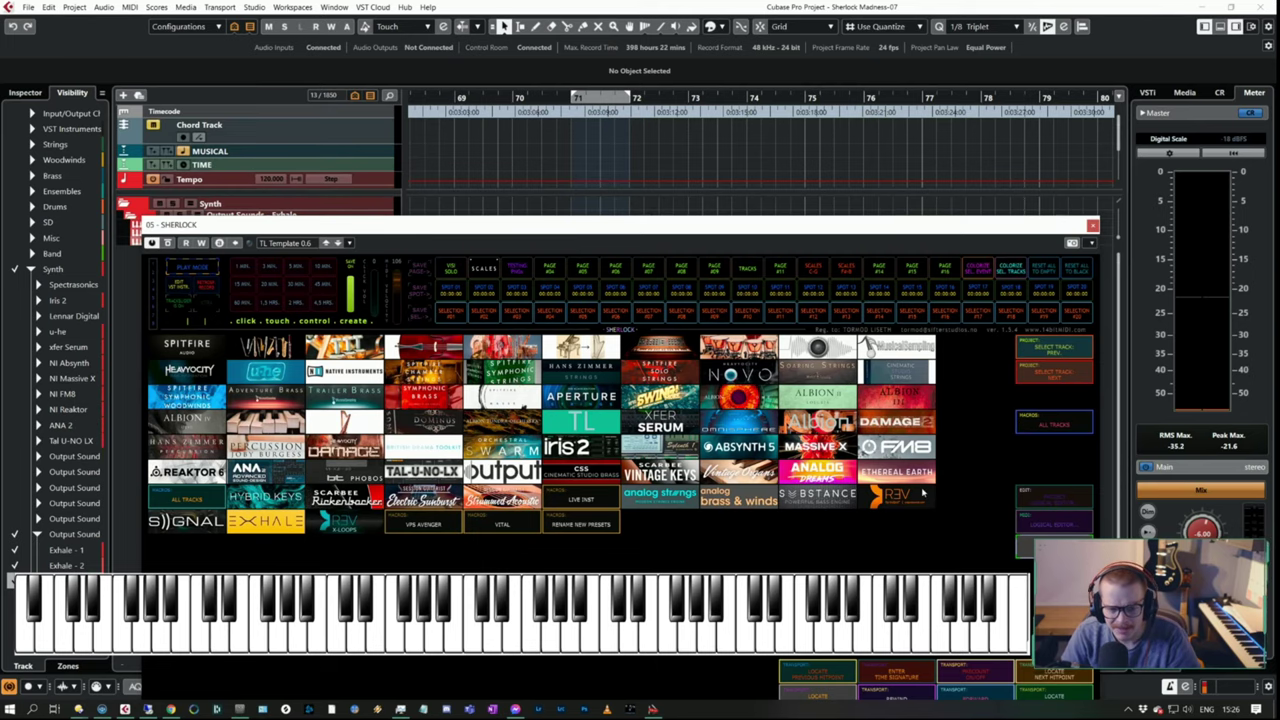
Move the Sherlock panel down and to the right
{"action": "left_click_drag", "start_coordinate": [652, 234], "coordinate": [796, 334]}
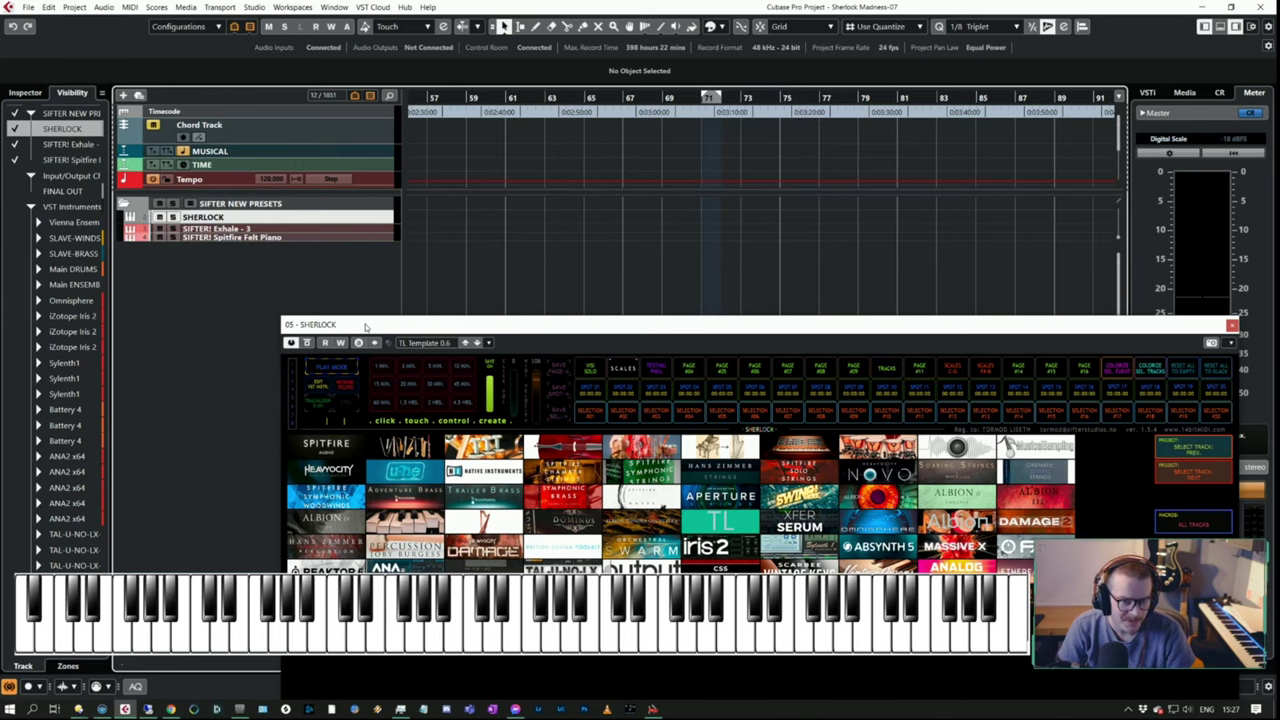
Import tracks from the Sherlock Madness-07-TESTINGS project via File > Import > Tracks from Project
{"action": "left_click_drag", "start_coordinate": [365, 327], "coordinate": [301, 324]}
{"action": "left_click", "coordinate": [30, 8]}
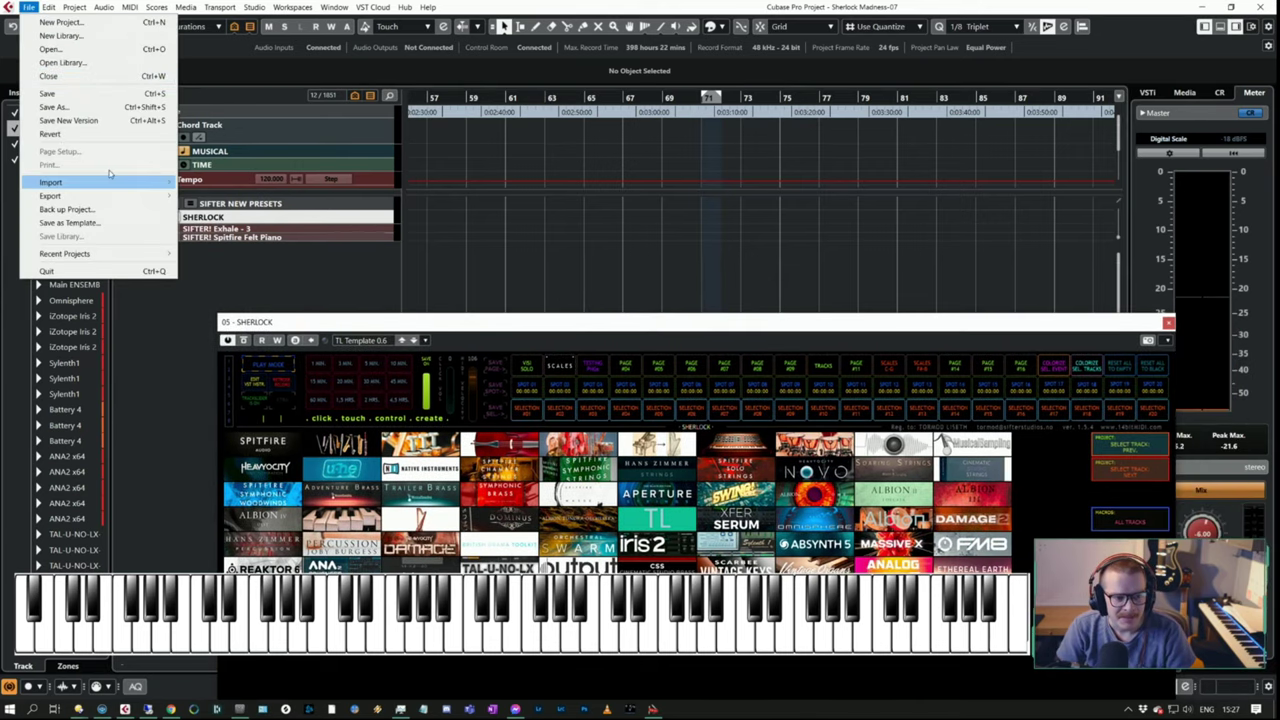
{"action": "mouse_move", "coordinate": [123, 182]}
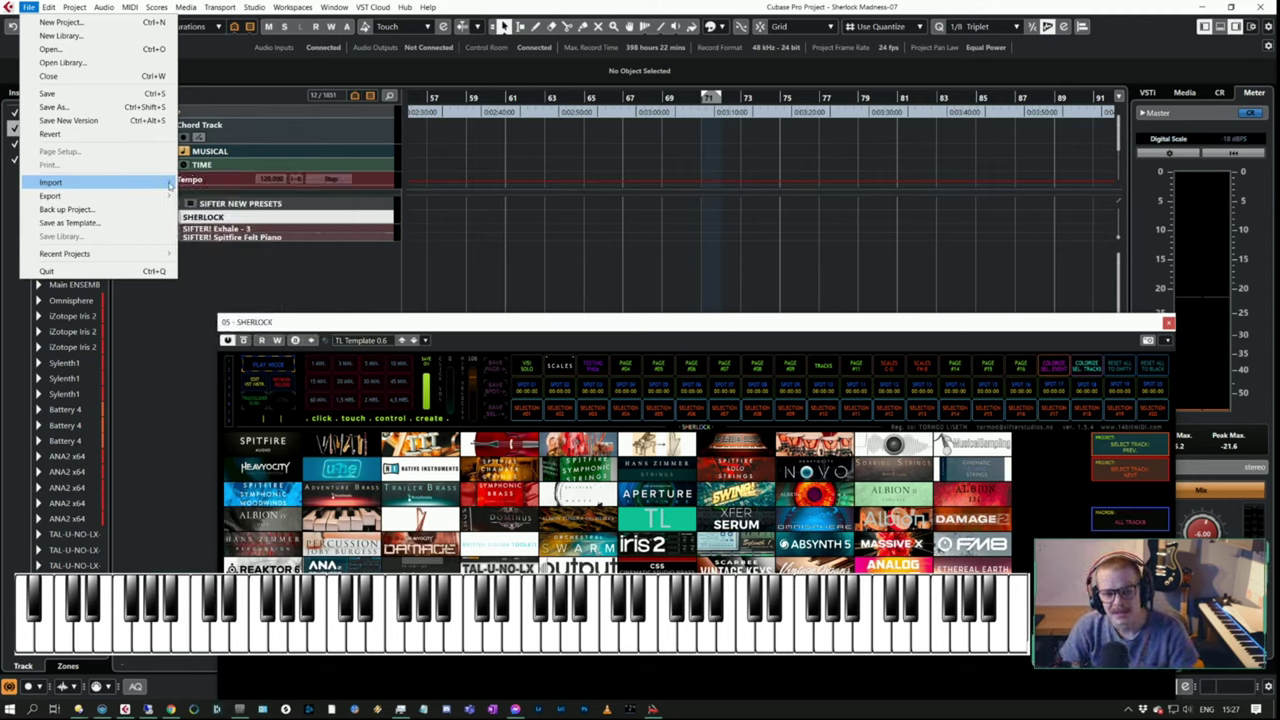
{"action": "mouse_move", "coordinate": [172, 183]}
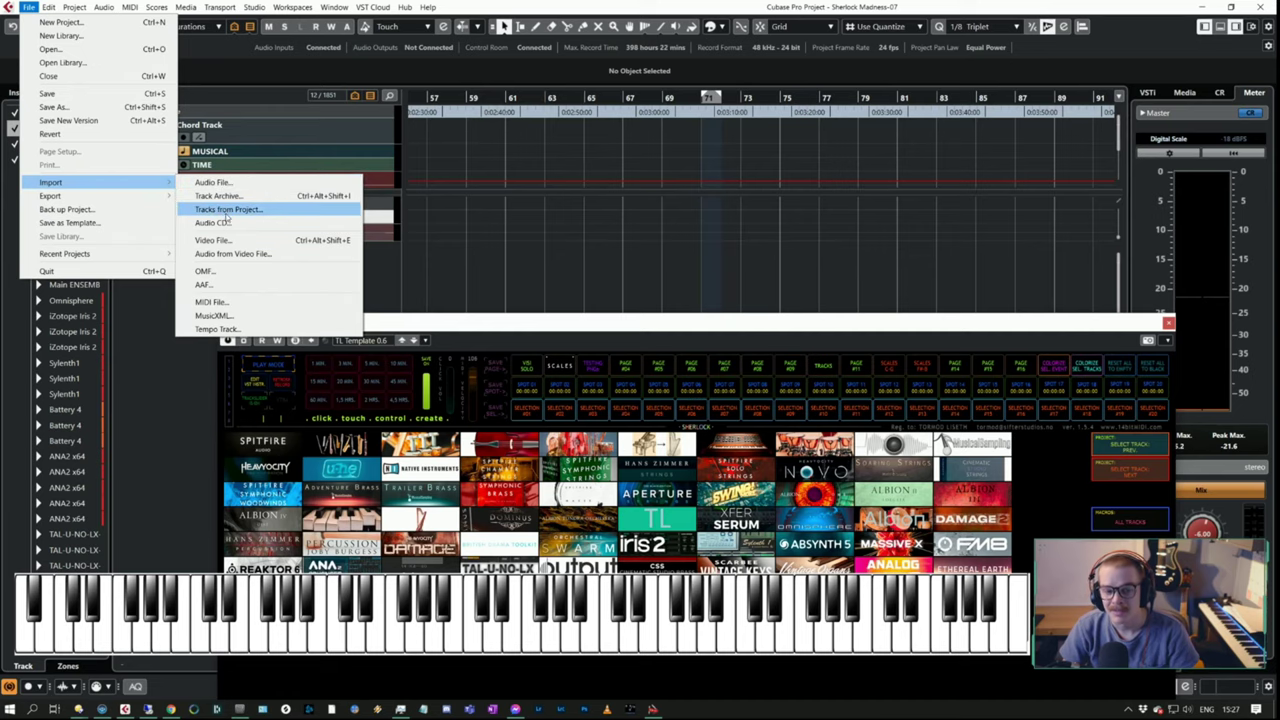
{"action": "left_click", "coordinate": [227, 210]}
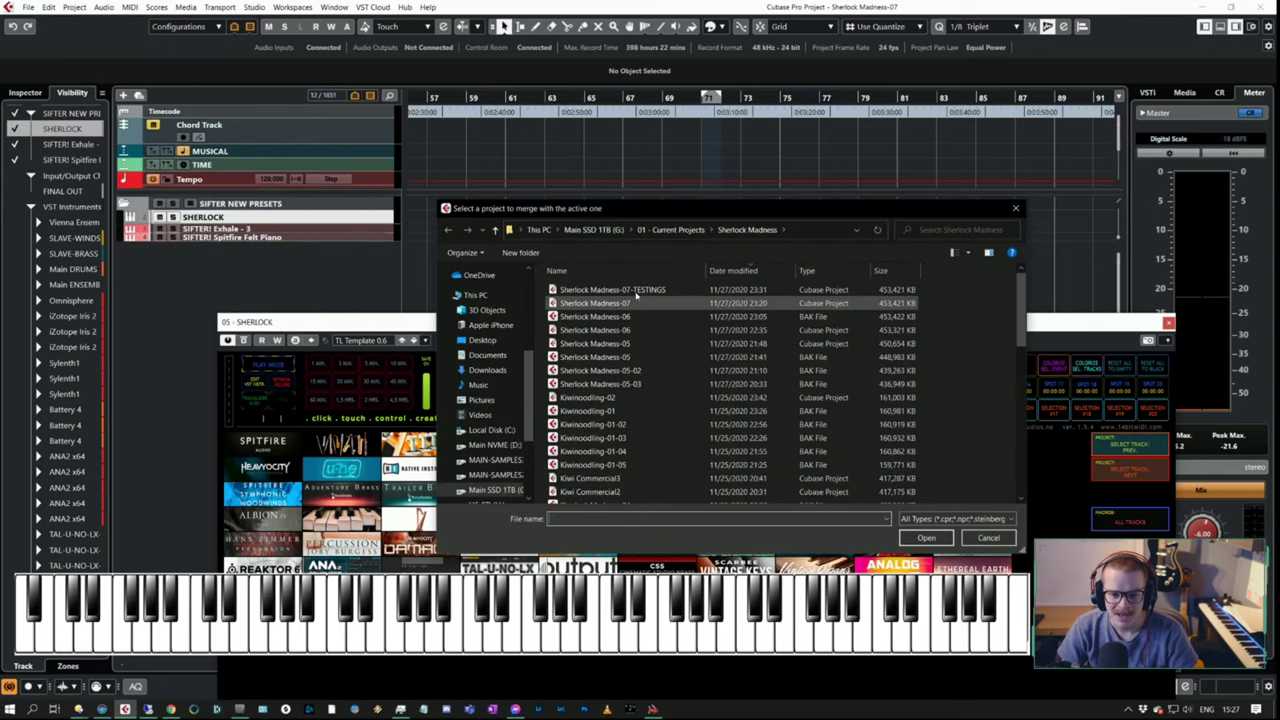
{"action": "double_click", "coordinate": [637, 290]}
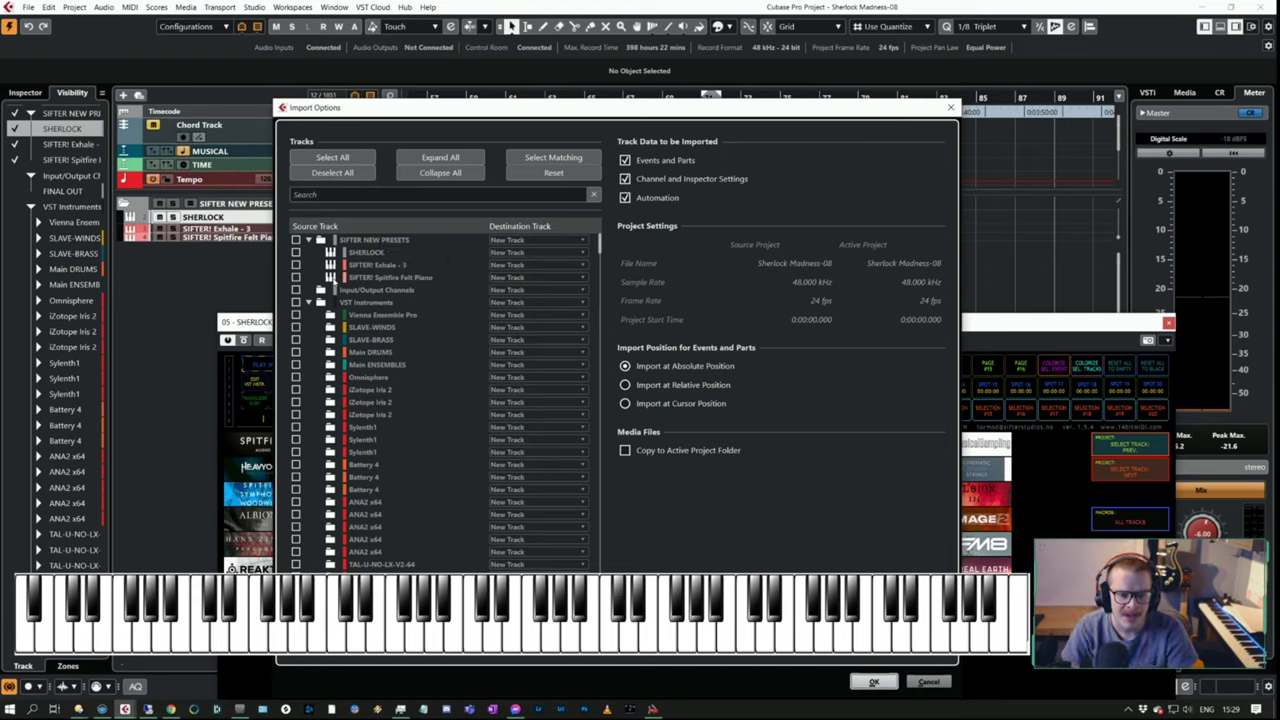
Tick the SIFTER NEW PRESETS folder for import and untick the SHERLOCK track
{"action": "left_click", "coordinate": [296, 241]}
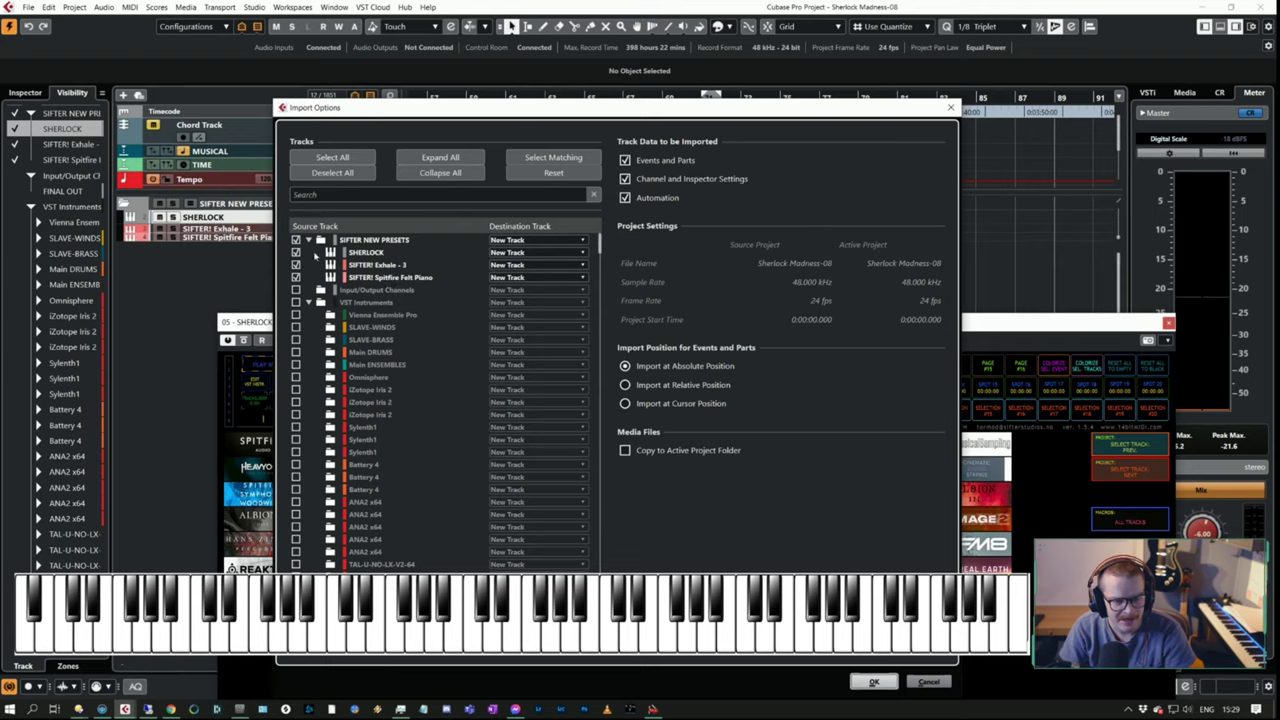
{"action": "left_click", "coordinate": [296, 253]}
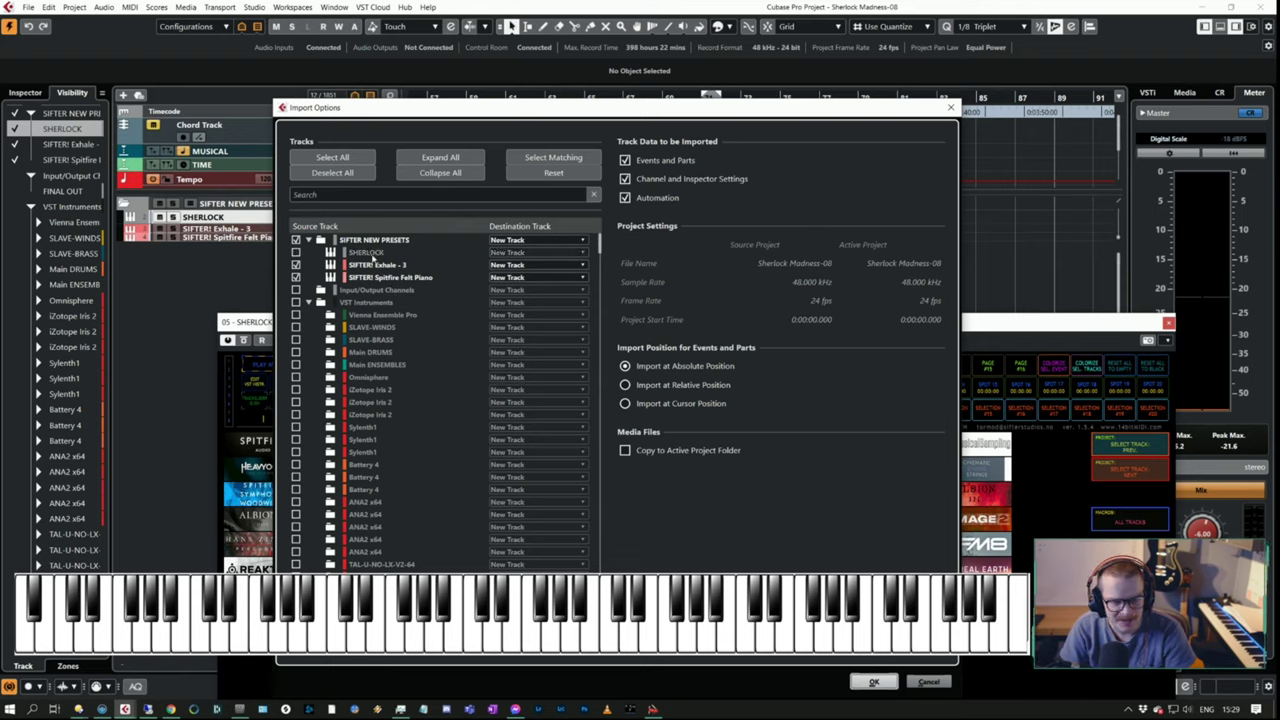